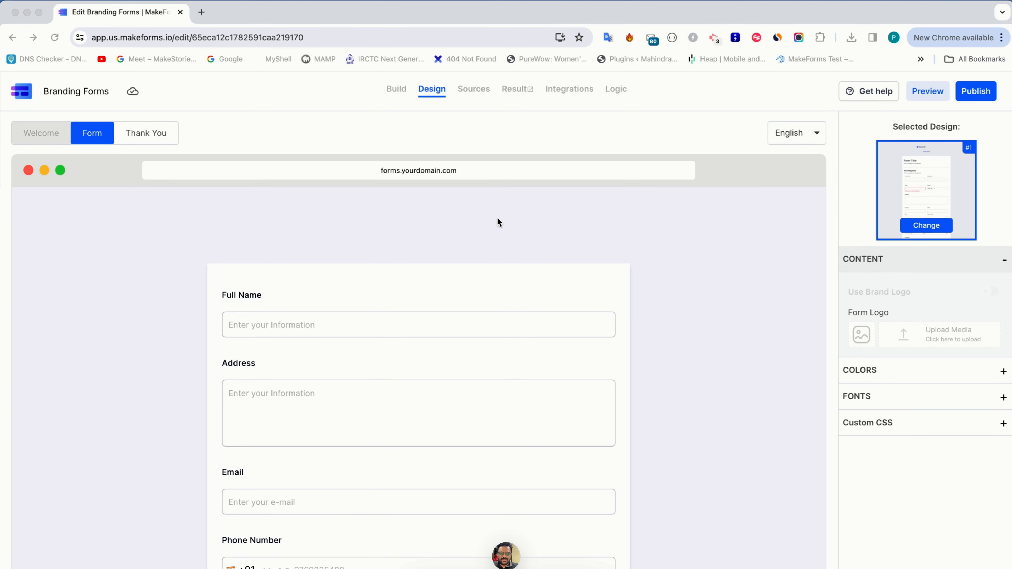
# Step: Review the form's fields in the builder, and its Form and Thank You pages in the design preview
pyautogui.click(394, 89)
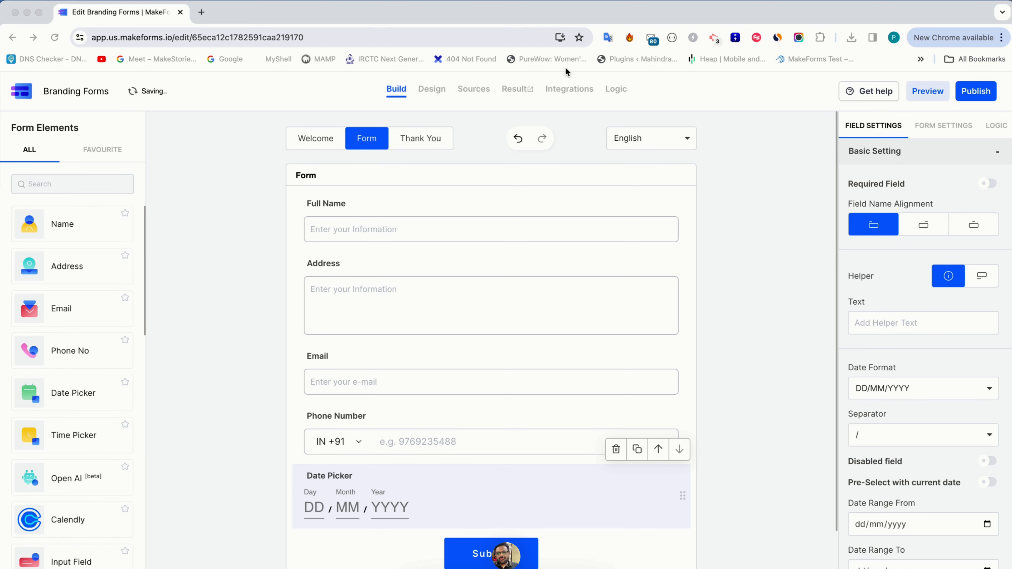
pyautogui.doubleClick(434, 89)
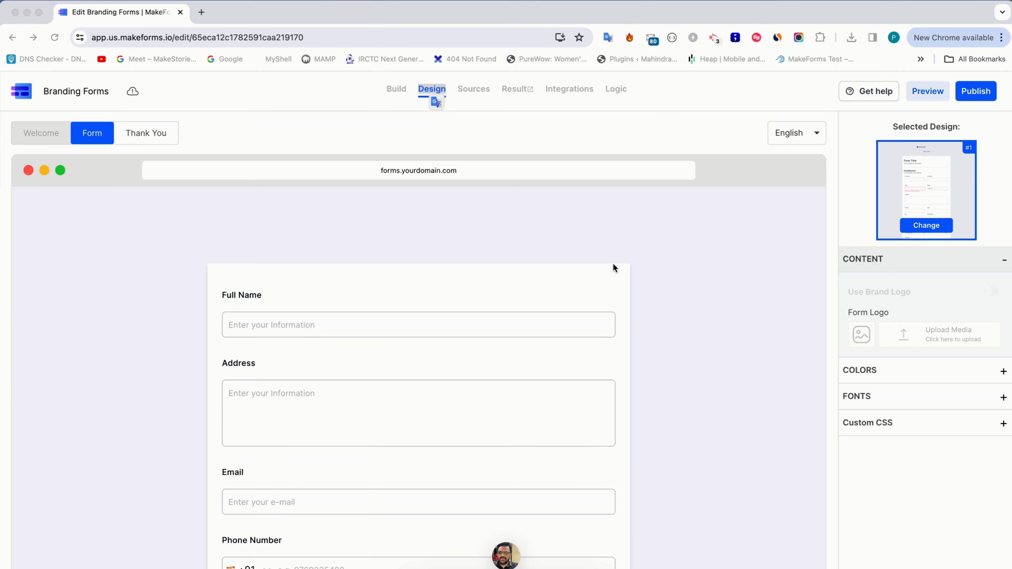
pyautogui.scroll(-7, 388, 329)
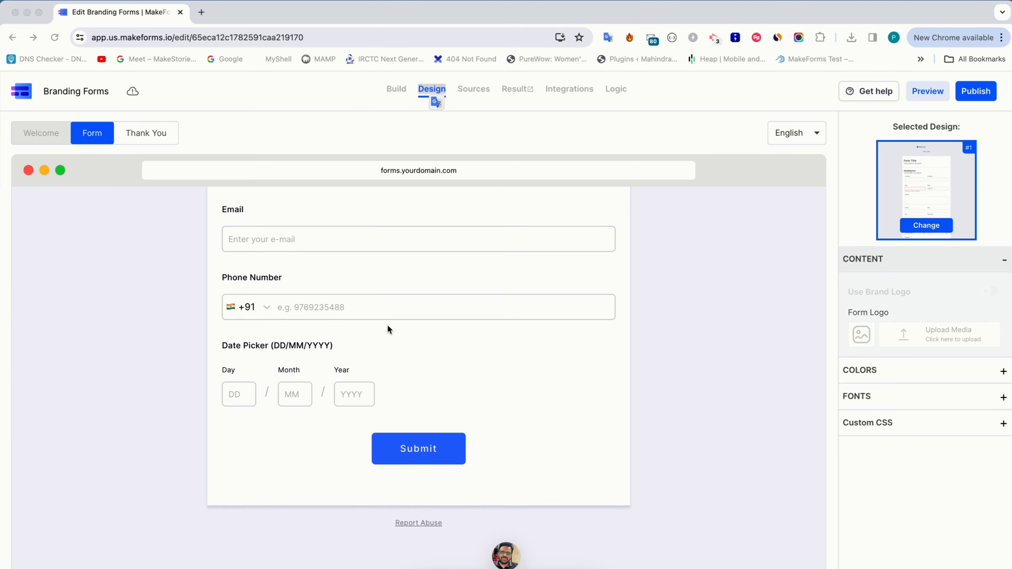
pyautogui.scroll(8, 387, 325)
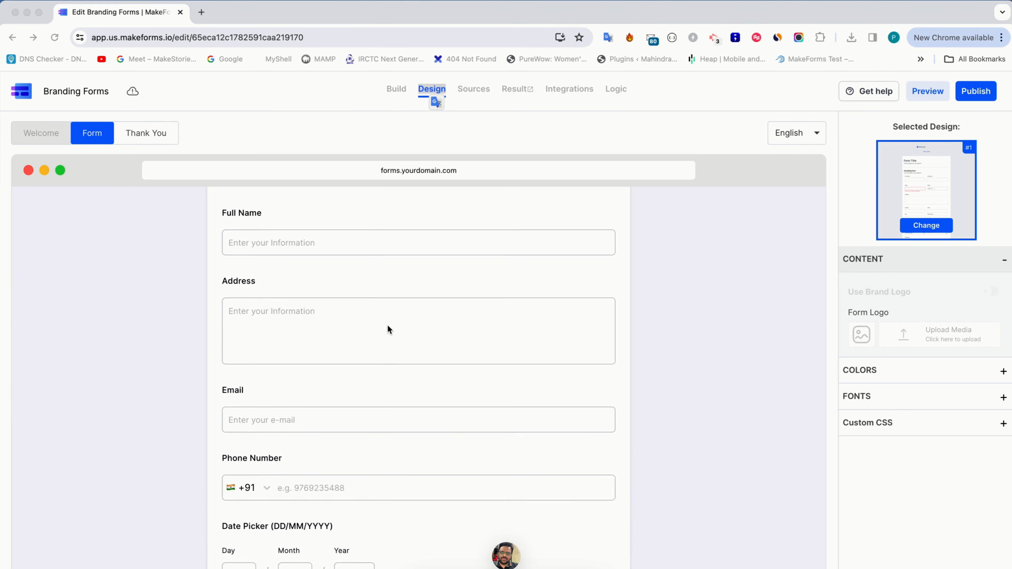
pyautogui.click(144, 137)
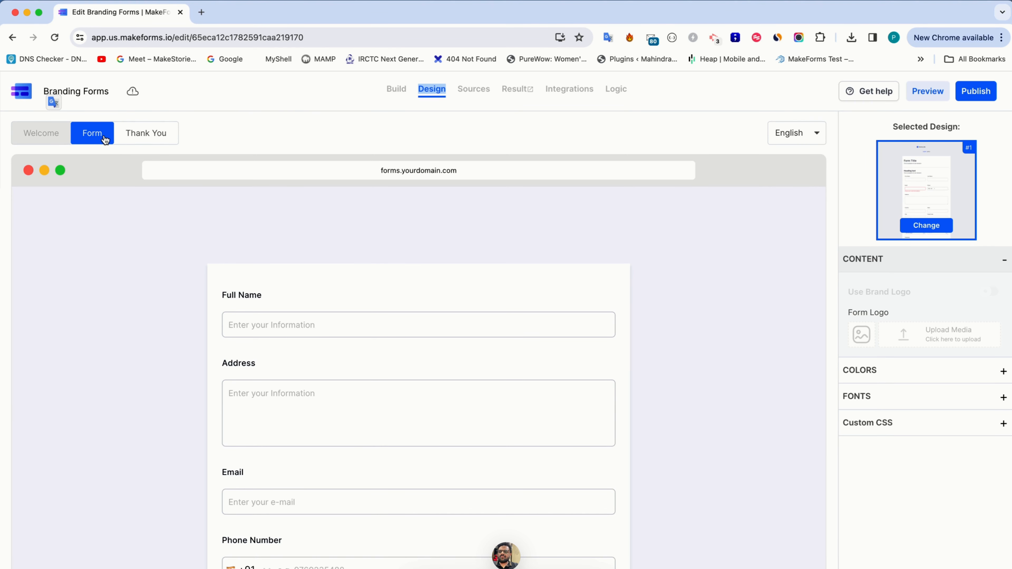
pyautogui.click(143, 143)
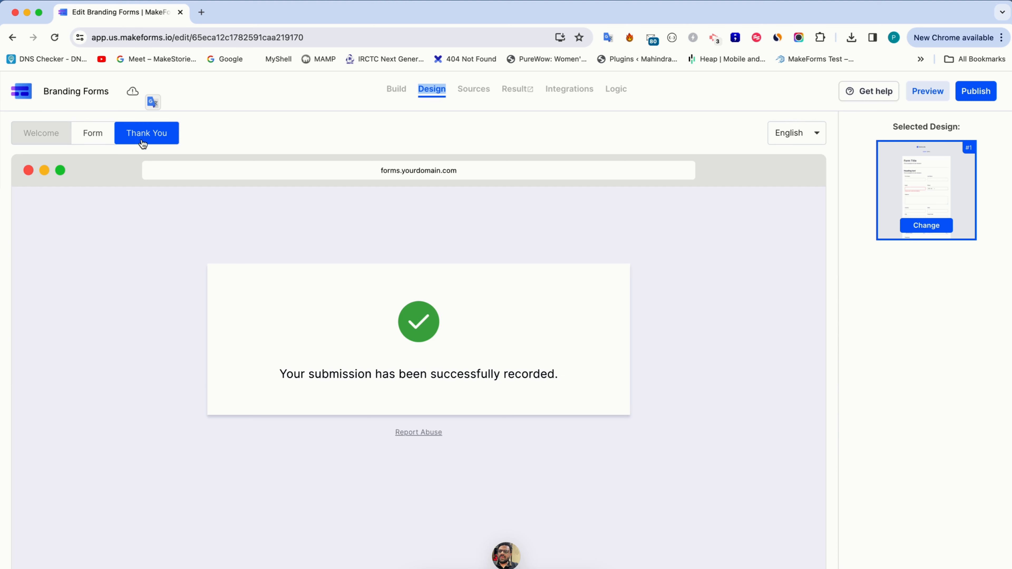
# Step: Check in the builder whether the Welcome and Thank You pages are enabled for the form
pyautogui.click(388, 93)
pyautogui.click(317, 143)
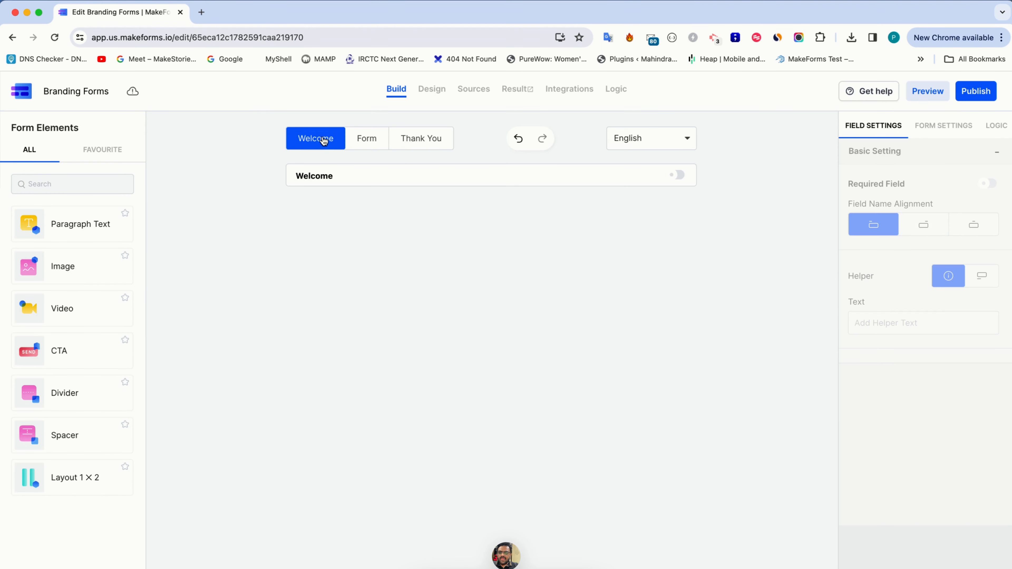
pyautogui.click(431, 89)
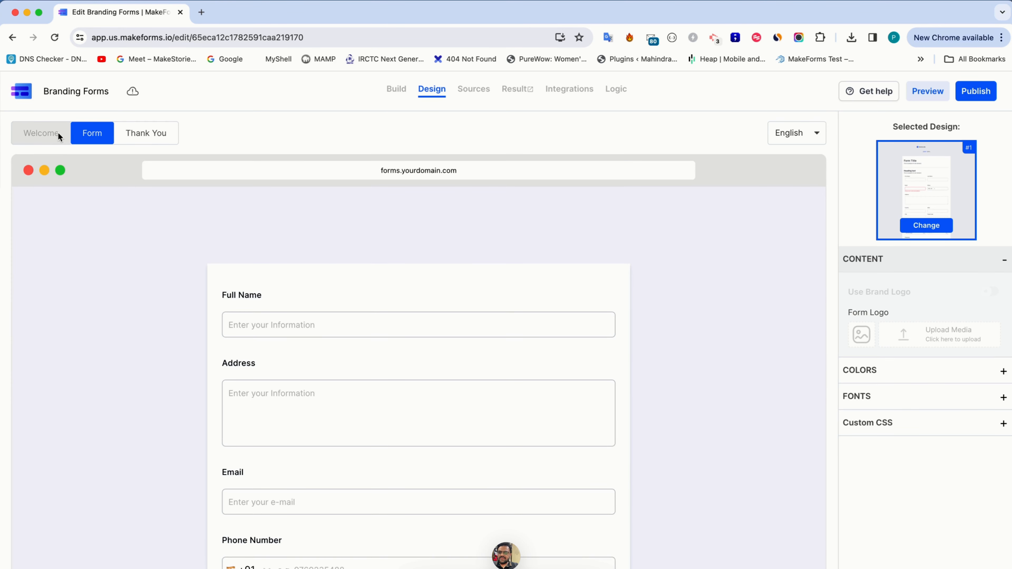
pyautogui.click(396, 89)
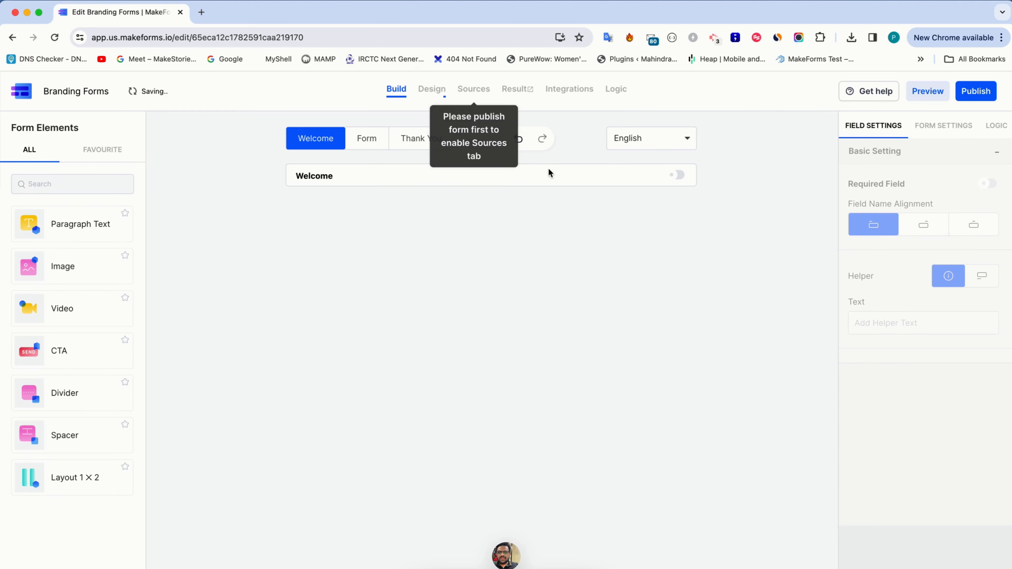
pyautogui.click(428, 141)
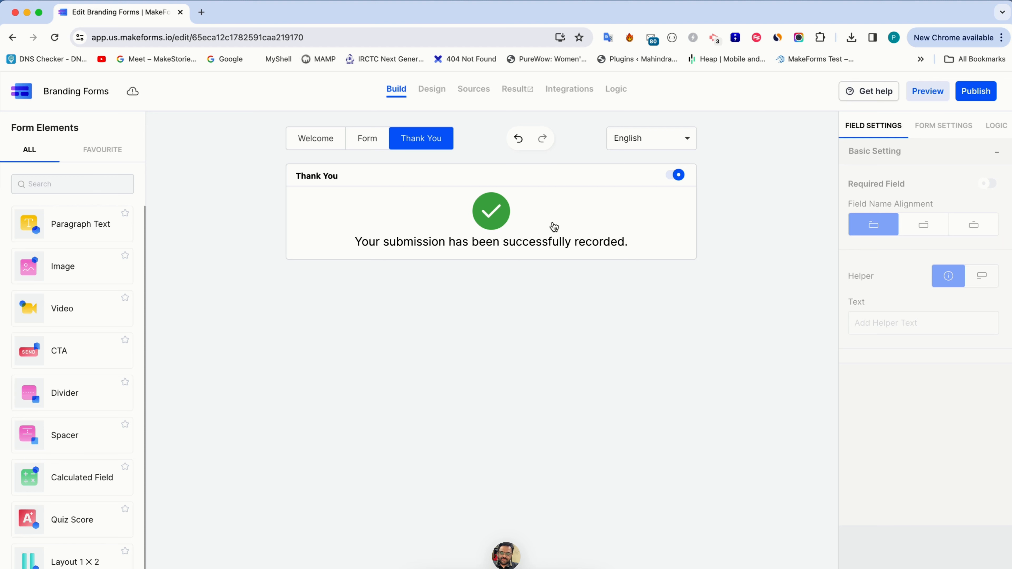
# Step: Preview the Thank You and Form pages in the design view and check the form's available language options
pyautogui.click(432, 90)
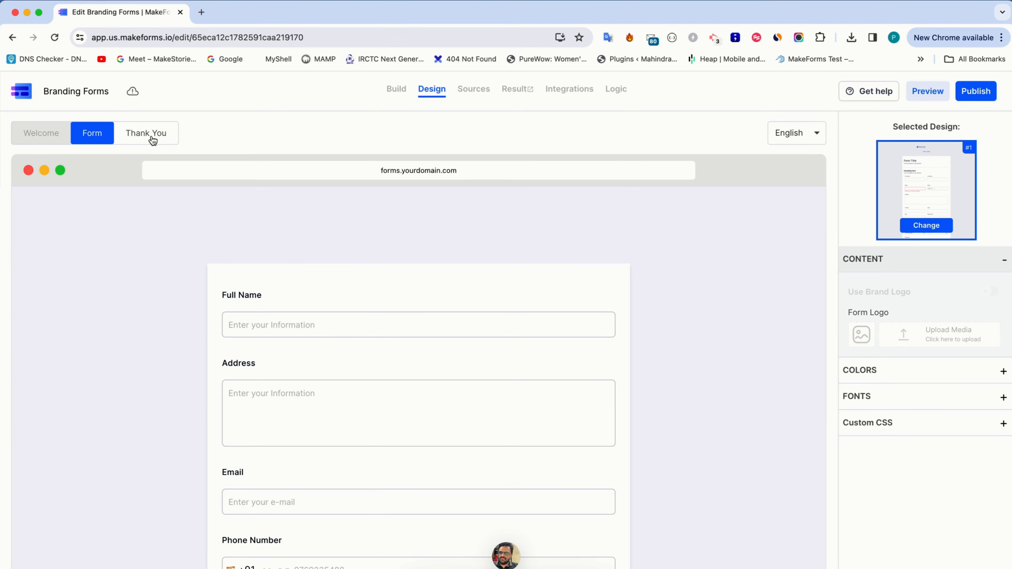
pyautogui.click(151, 135)
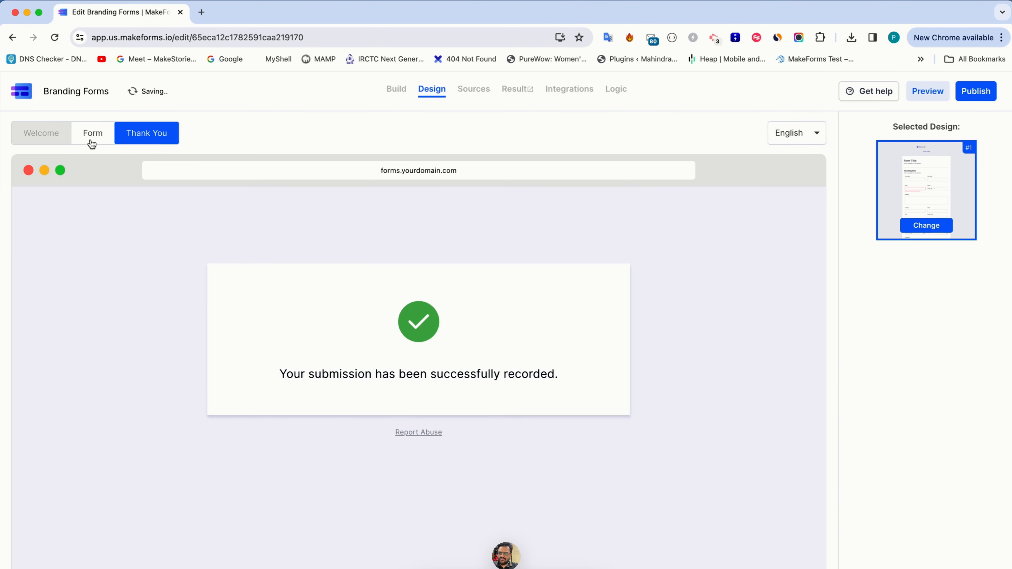
pyautogui.click(91, 140)
pyautogui.click(135, 136)
pyautogui.click(104, 137)
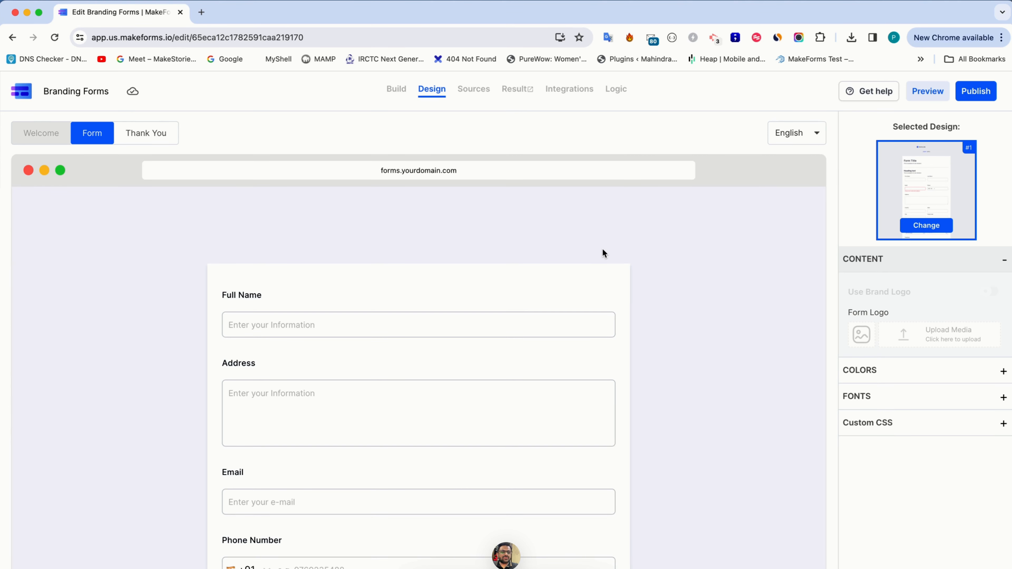
pyautogui.click(802, 133)
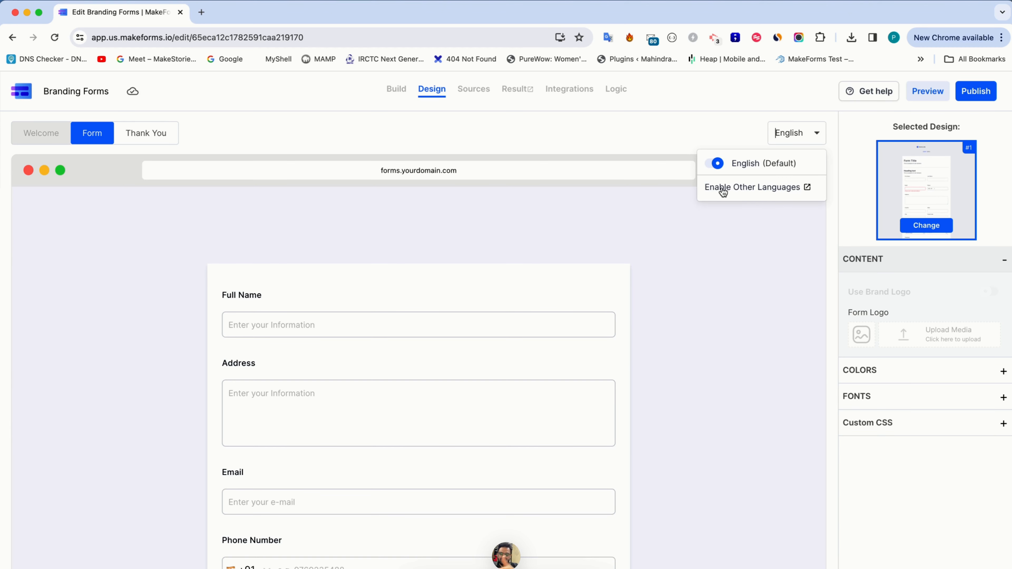
pyautogui.click(629, 139)
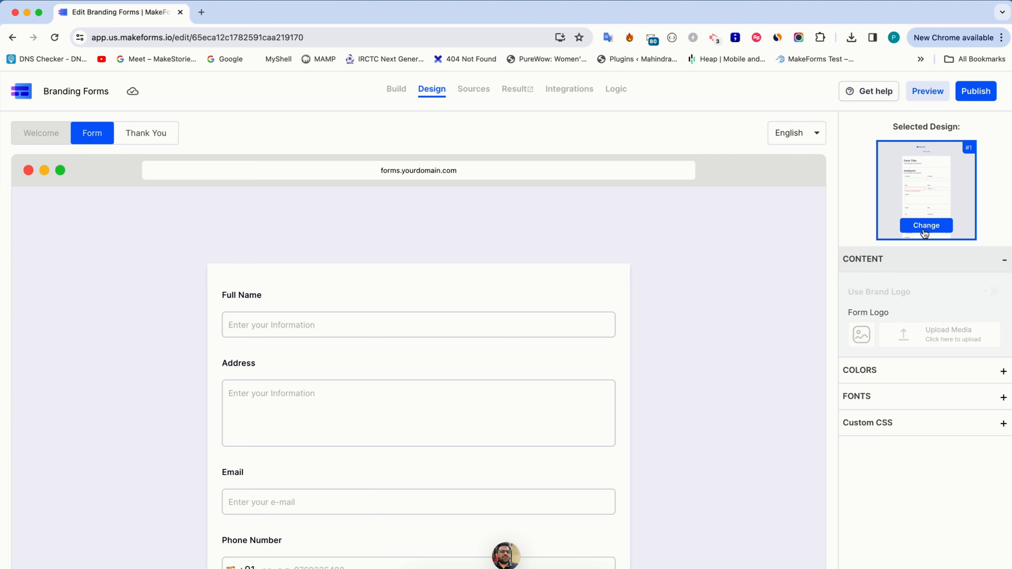
# Step: Browse the design gallery and preview designs #6 and #7 on the form
pyautogui.click(924, 225)
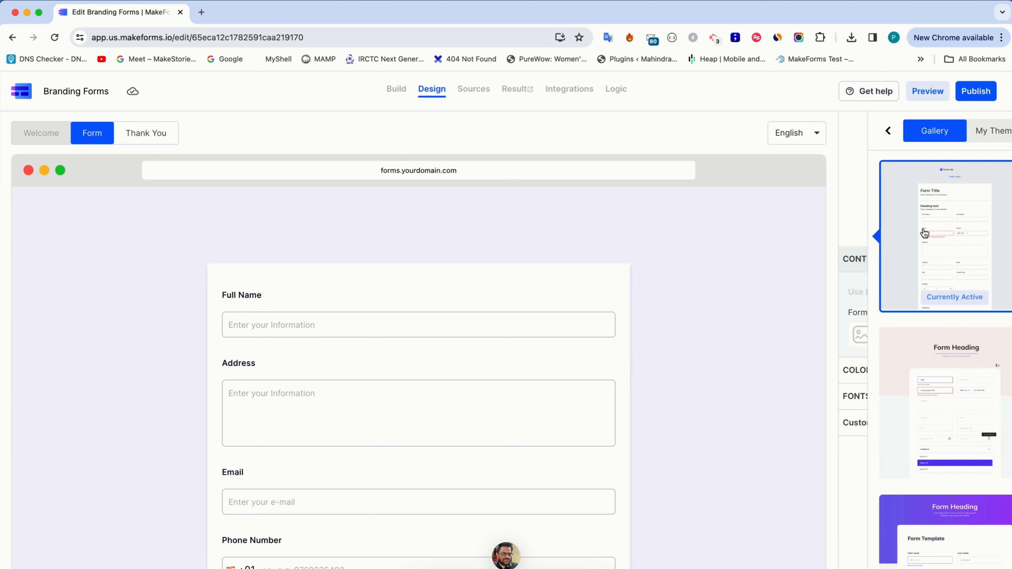
pyautogui.scroll(-4, 899, 312)
pyautogui.scroll(-7, 899, 312)
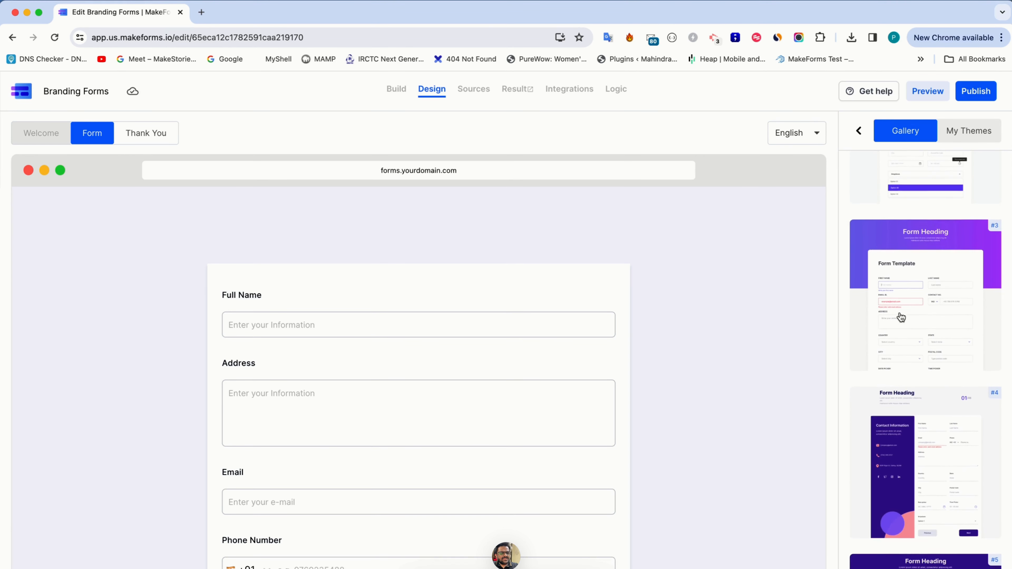
pyautogui.scroll(-3, 900, 312)
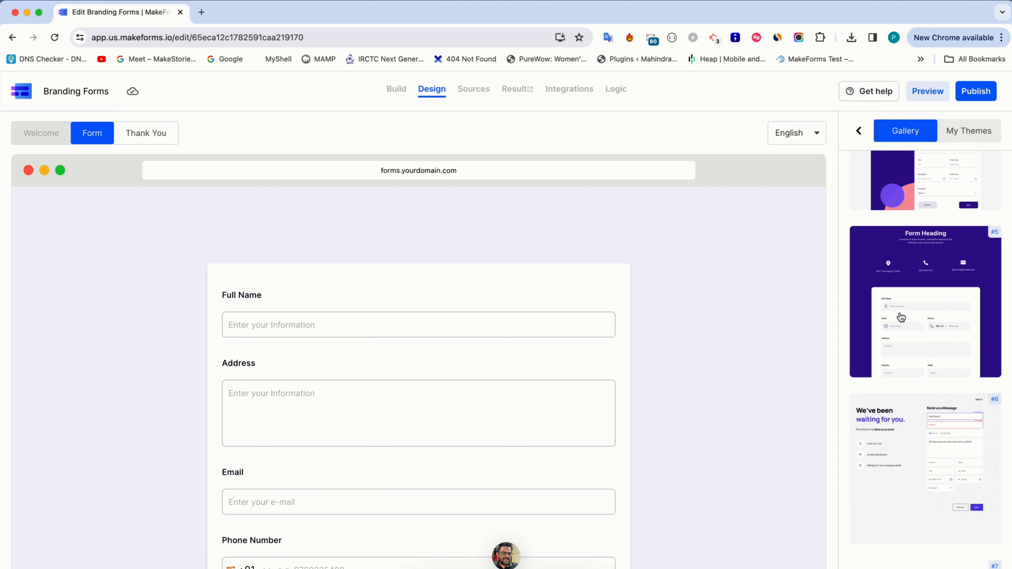
pyautogui.click(912, 437)
pyautogui.scroll(-5, 912, 438)
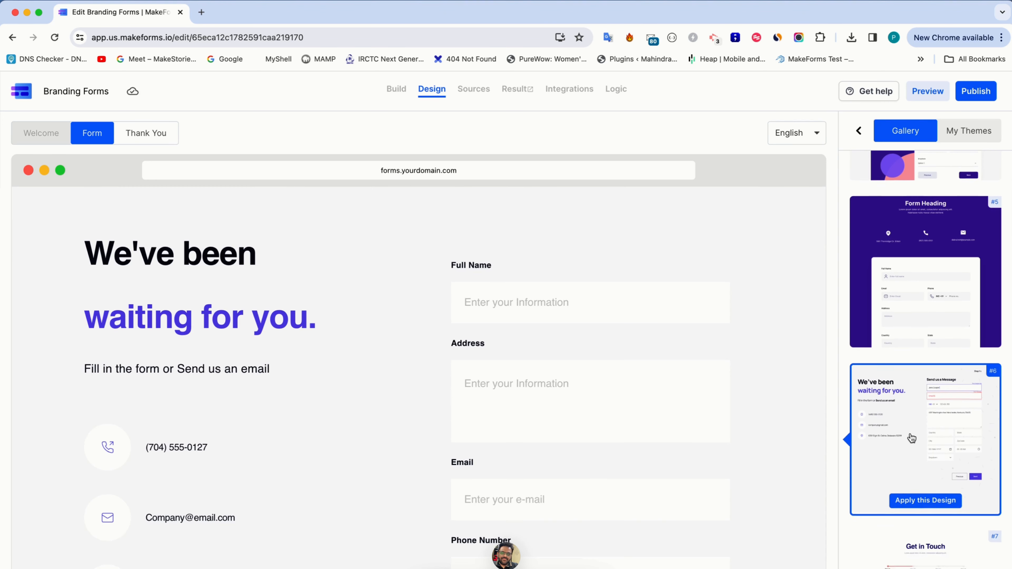
pyautogui.click(912, 437)
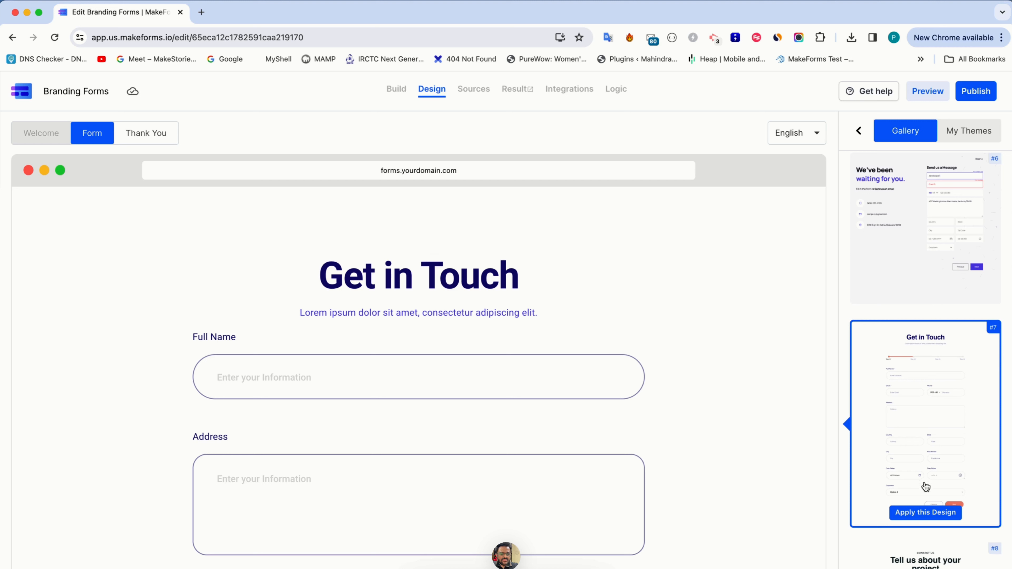
# Step: Preview gallery design #9, and apply the Contact design #10 to the form
pyautogui.scroll(-10, 925, 511)
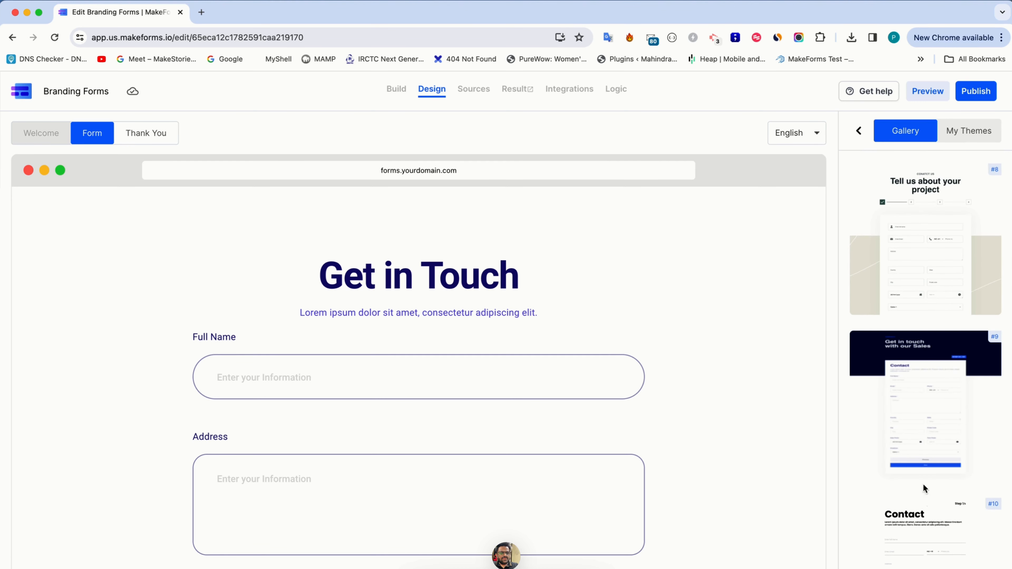
pyautogui.click(921, 448)
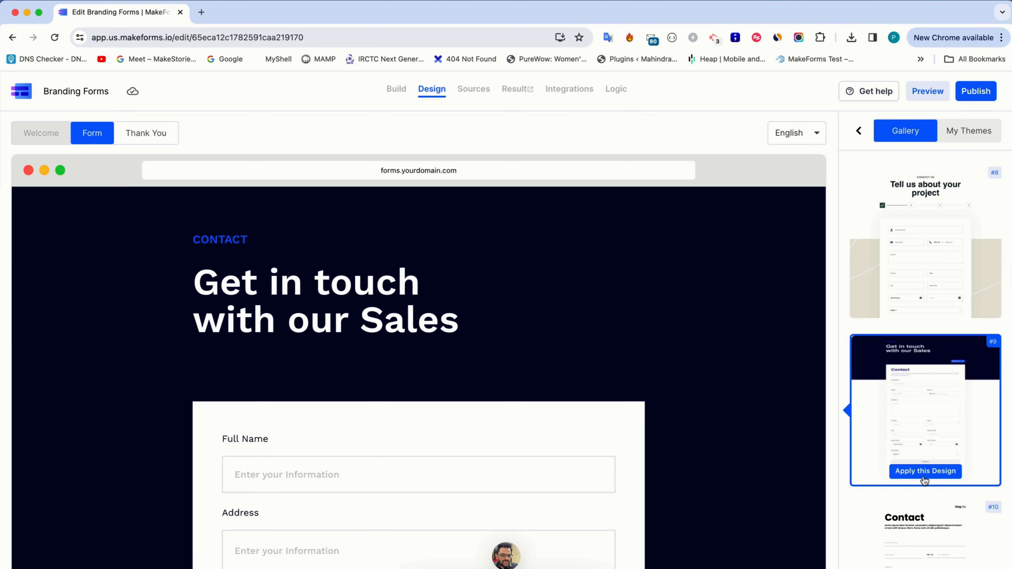
pyautogui.scroll(-5, 921, 450)
pyautogui.click(928, 428)
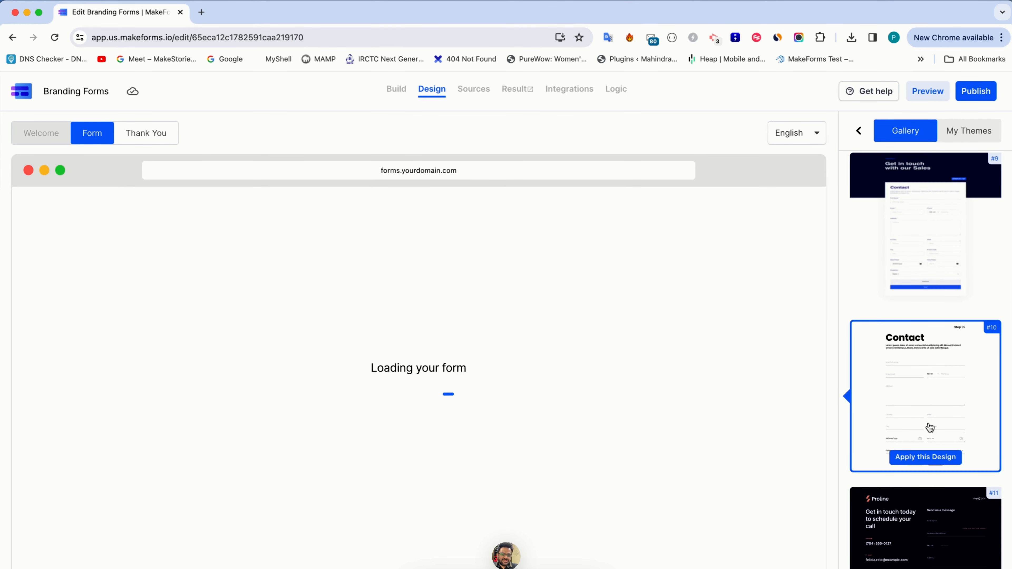
pyautogui.click(916, 457)
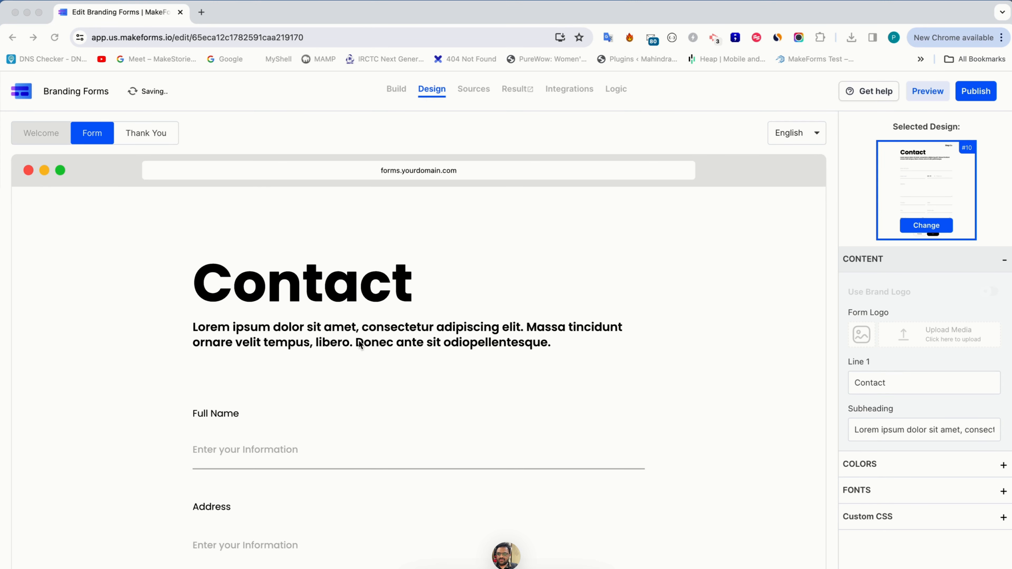
# Step: Review the applied Contact design from its heading to the submit button, along with its content settings
pyautogui.scroll(-6, 349, 428)
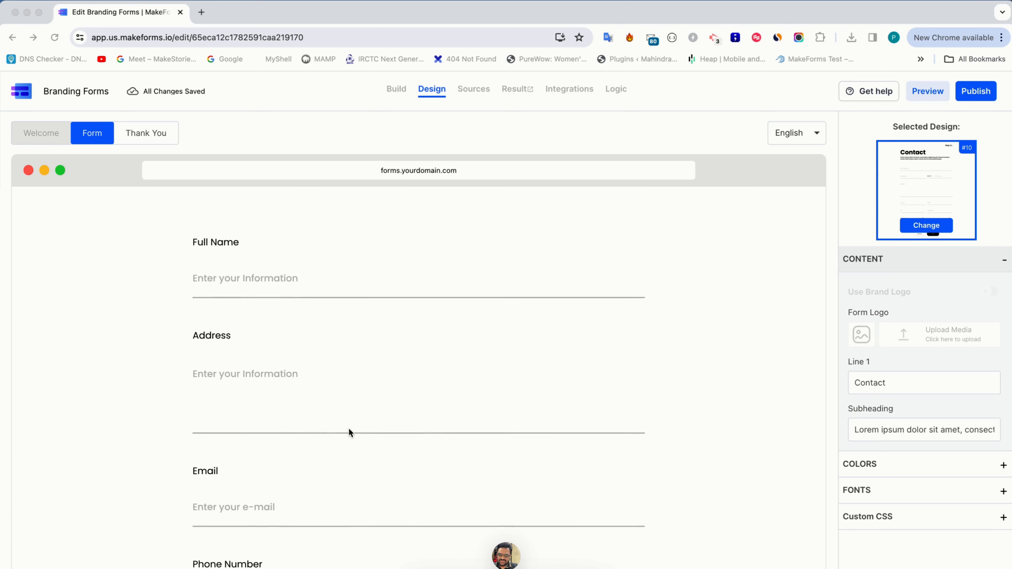
pyautogui.scroll(-5, 349, 428)
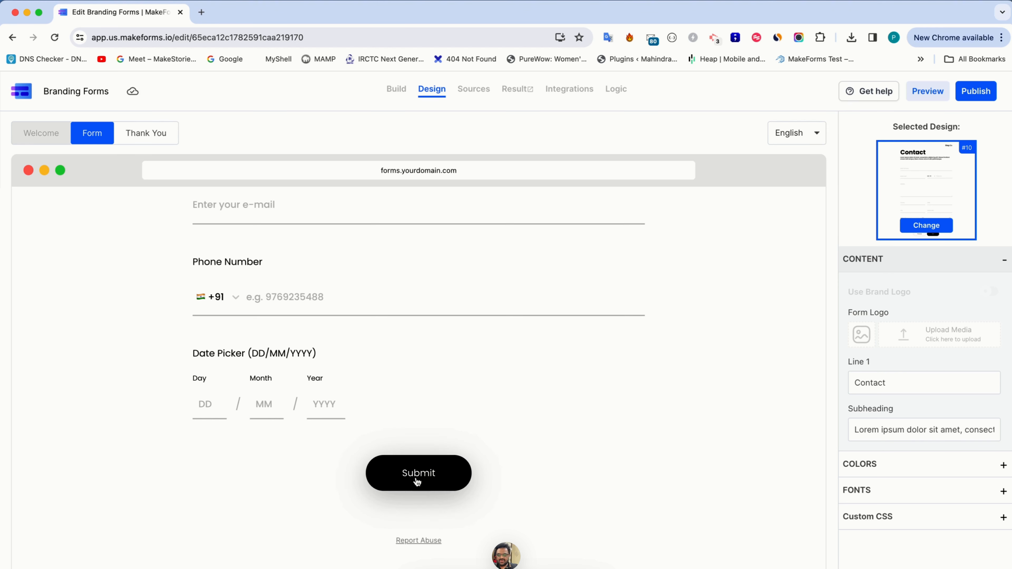
pyautogui.scroll(10, 609, 434)
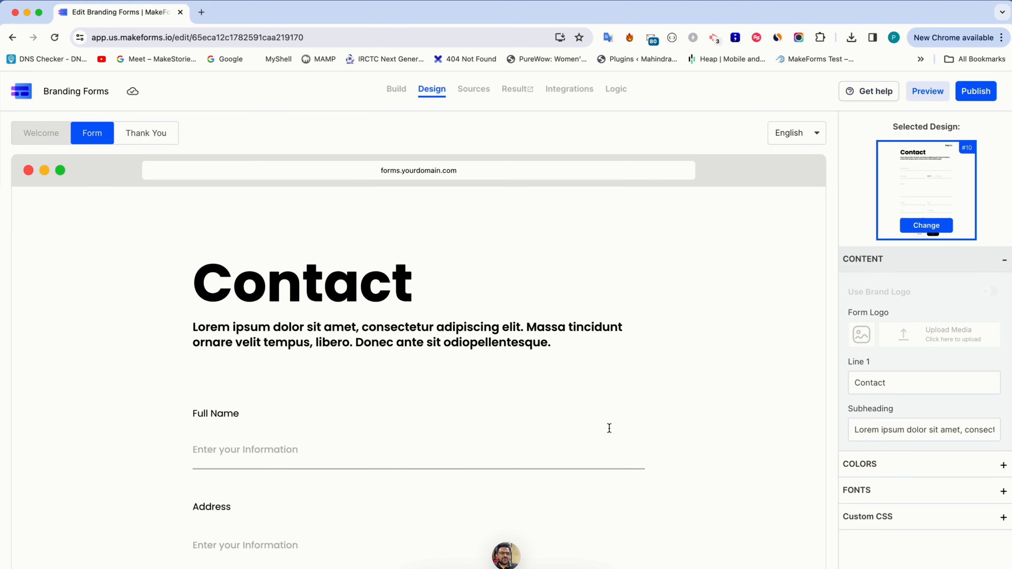
pyautogui.click(874, 266)
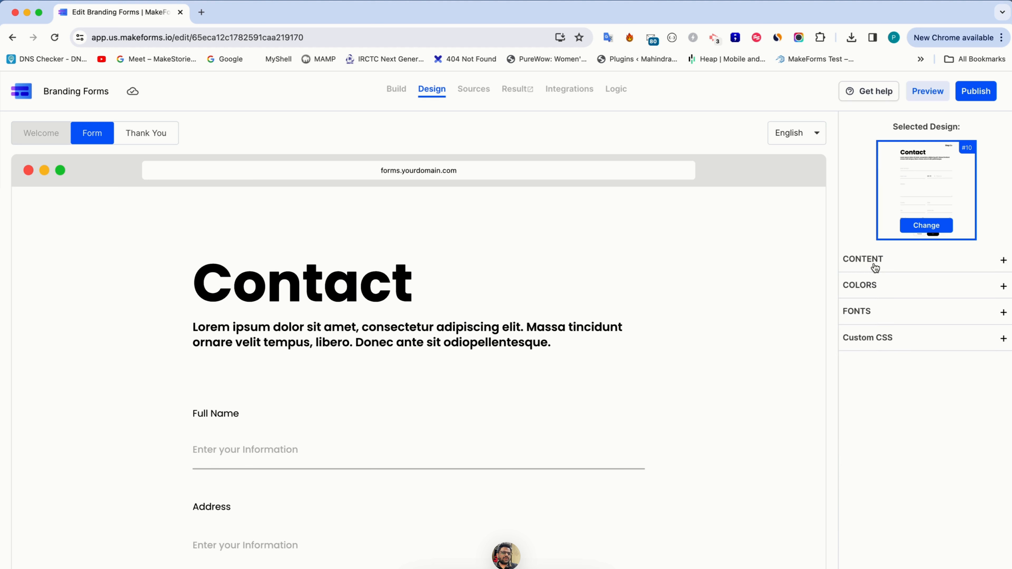
pyautogui.click(875, 266)
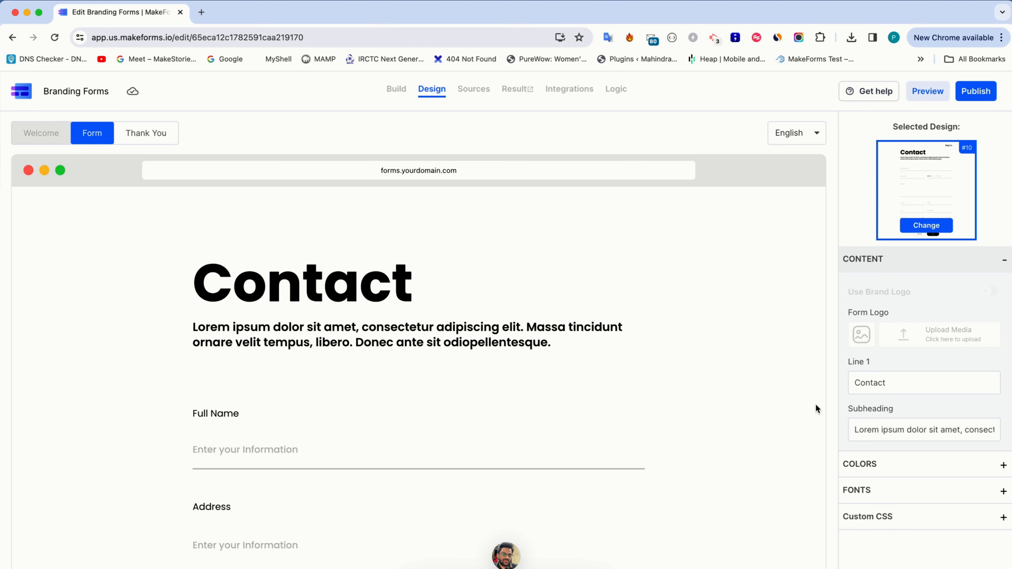
# Step: Apply the dark ProLine gallery design #11 to the form and review its layout down to the submit button
pyautogui.click(923, 227)
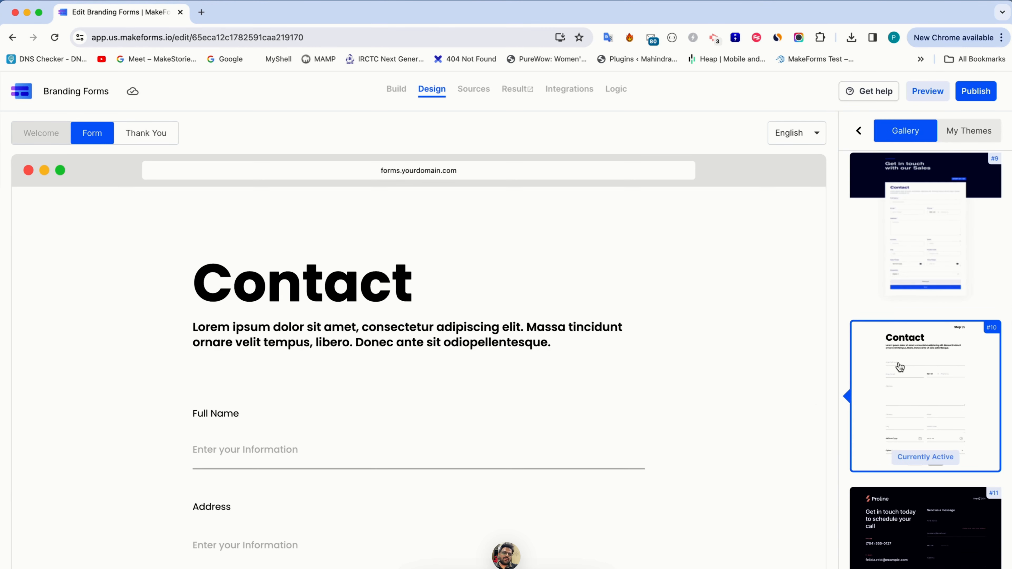
pyautogui.scroll(-3, 899, 367)
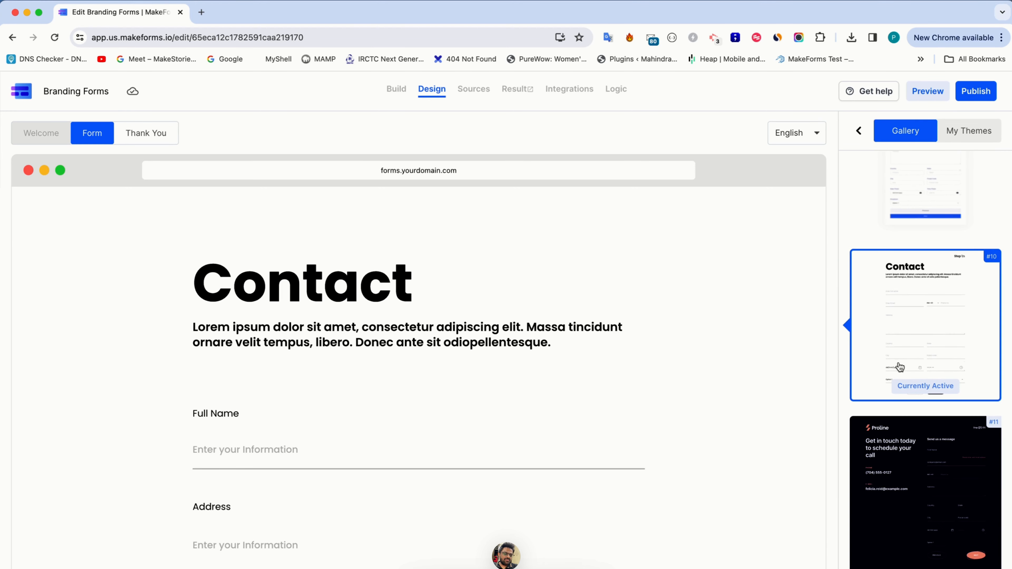
pyautogui.click(908, 457)
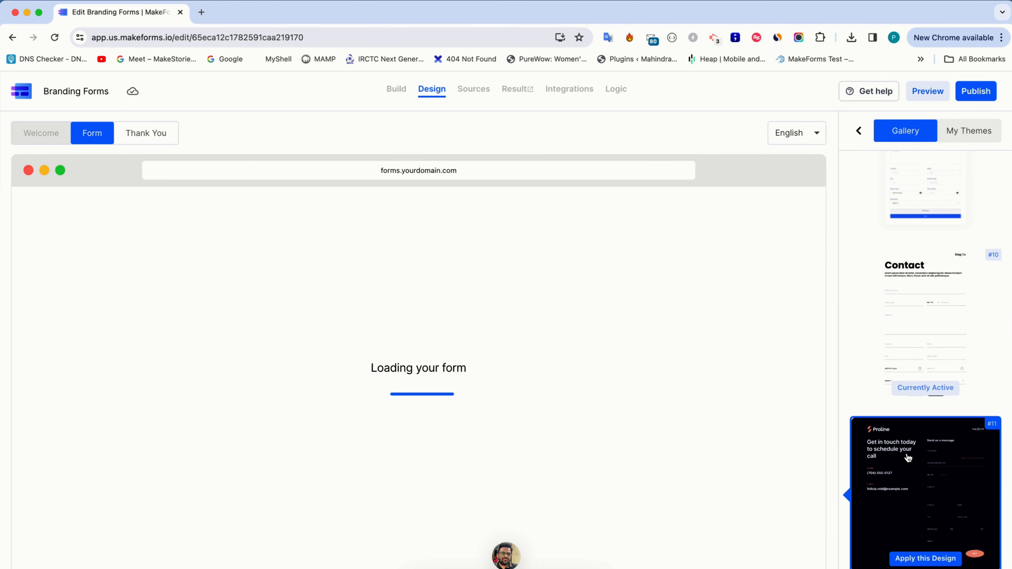
pyautogui.click(927, 555)
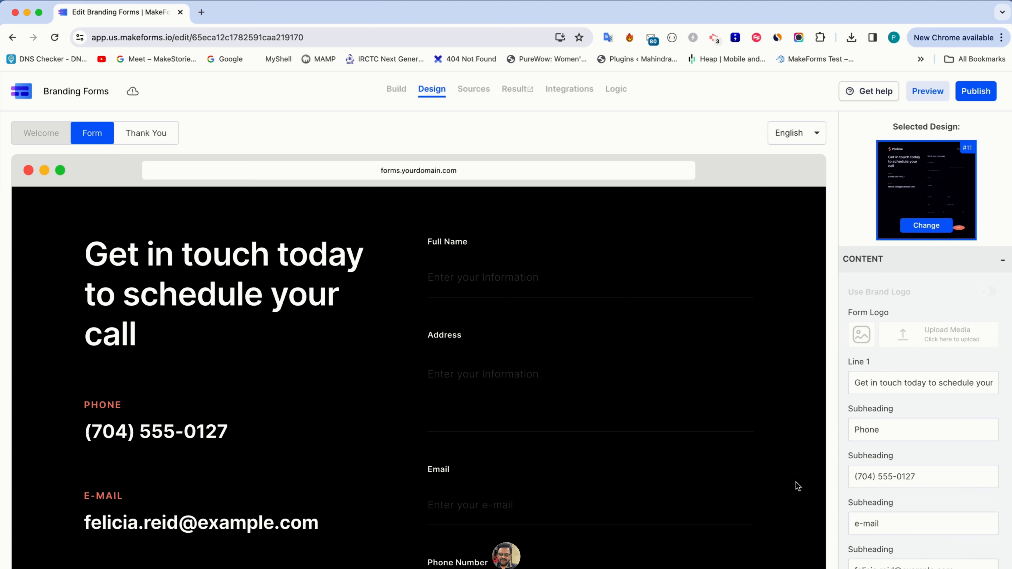
pyautogui.scroll(-1, 191, 399)
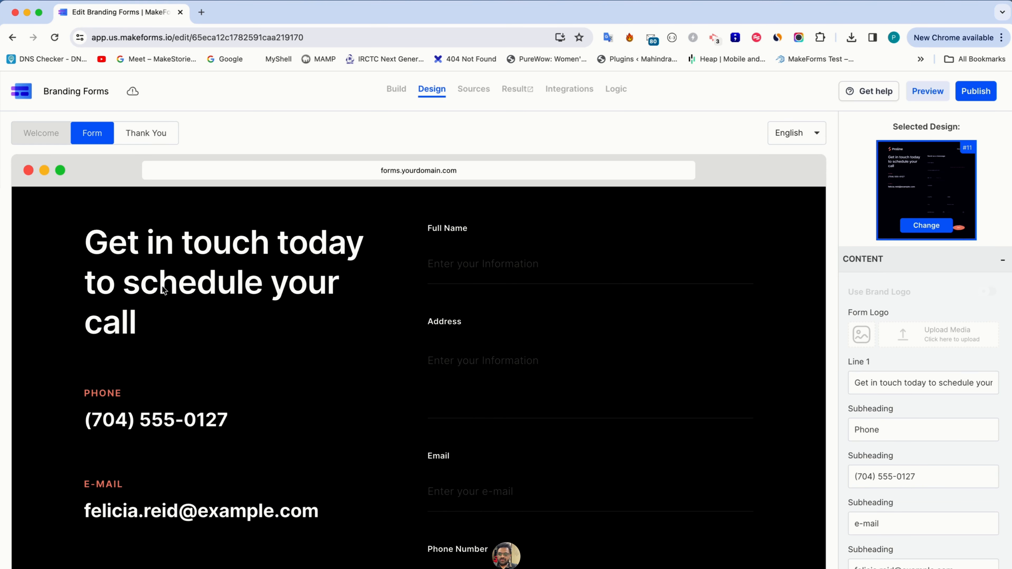
pyautogui.scroll(-5, 176, 337)
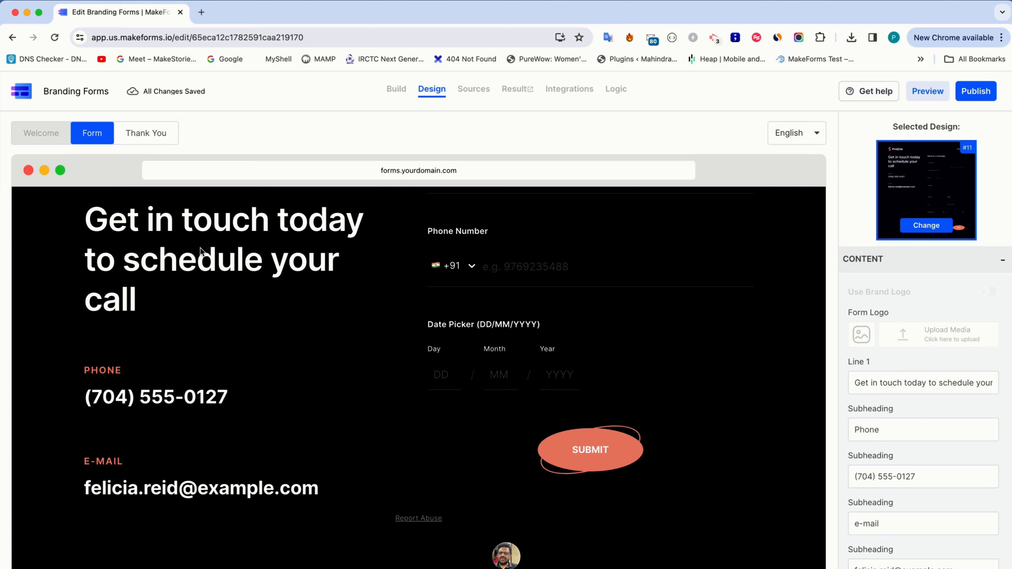
# Step: Browse the design gallery and apply the plain Form Title design #1 to the form
pyautogui.click(917, 227)
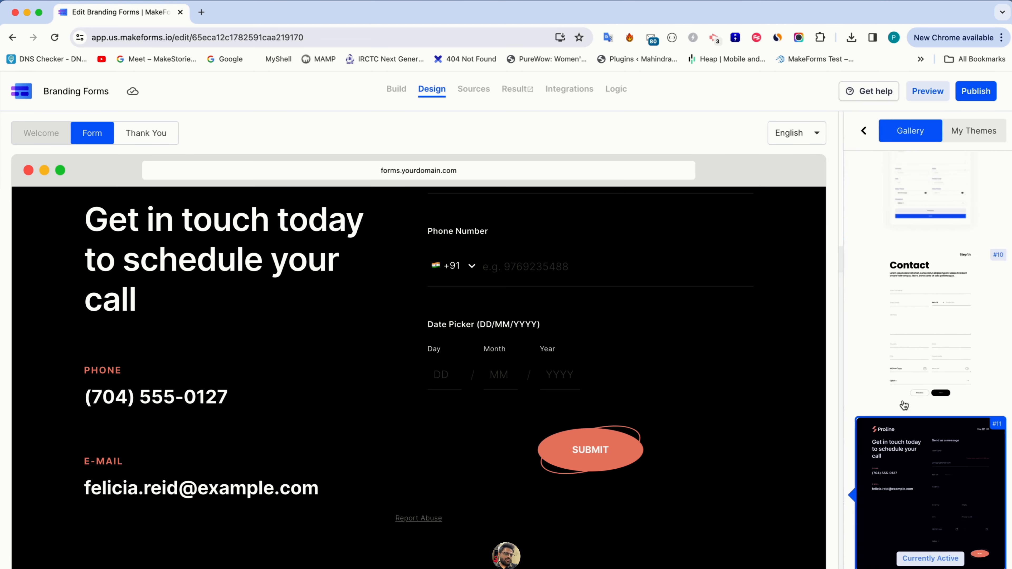
pyautogui.scroll(-5, 896, 466)
pyautogui.scroll(-10, 897, 467)
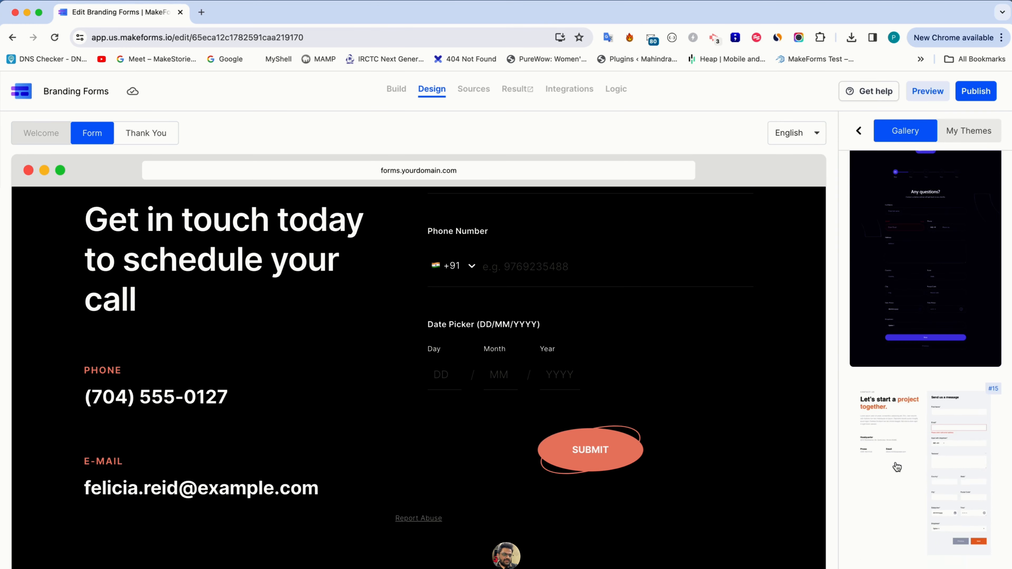
pyautogui.scroll(12, 897, 468)
pyautogui.scroll(20, 897, 467)
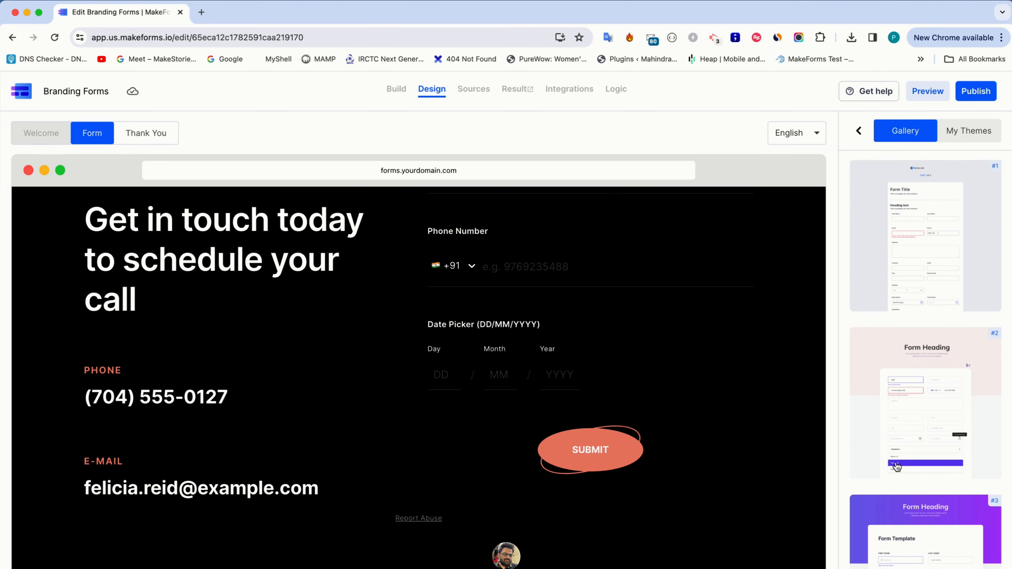
pyautogui.click(903, 251)
pyautogui.click(924, 296)
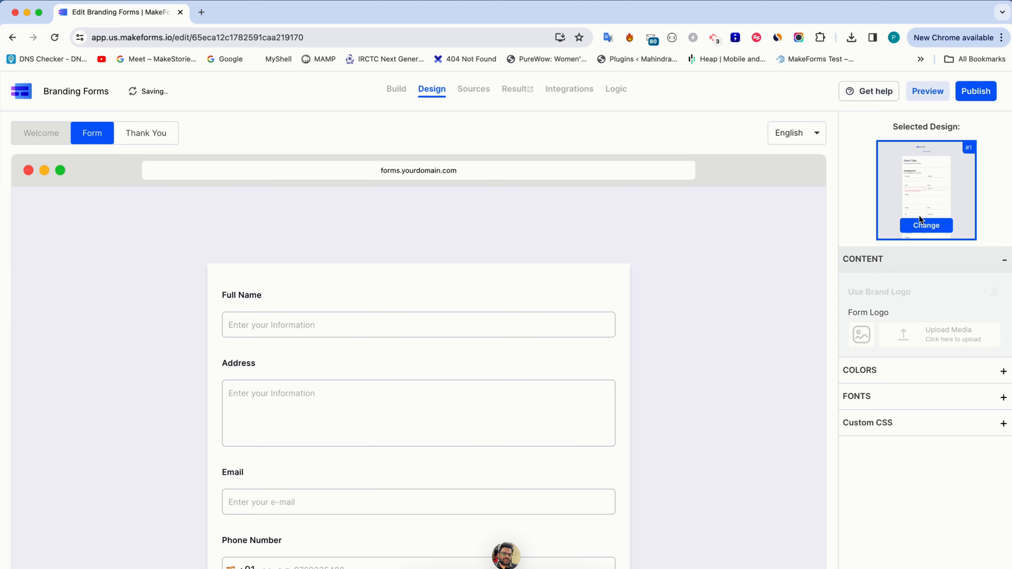
# Step: Apply the "Let's start a project together" gallery design #15 to the form
pyautogui.click(920, 226)
pyautogui.scroll(-15, 903, 413)
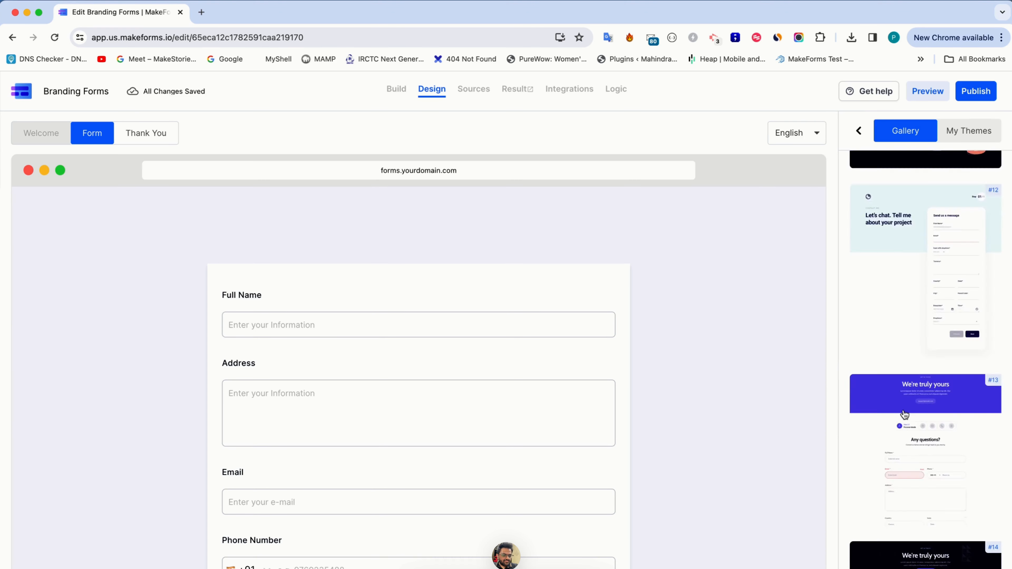
pyautogui.scroll(5, 904, 413)
pyautogui.scroll(-6, 903, 414)
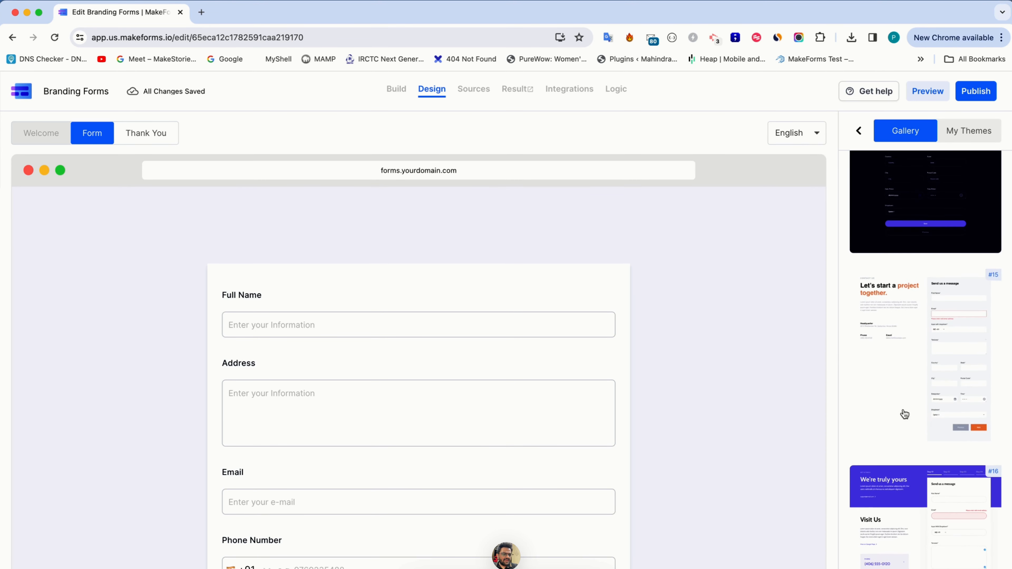
pyautogui.click(905, 409)
pyautogui.click(913, 432)
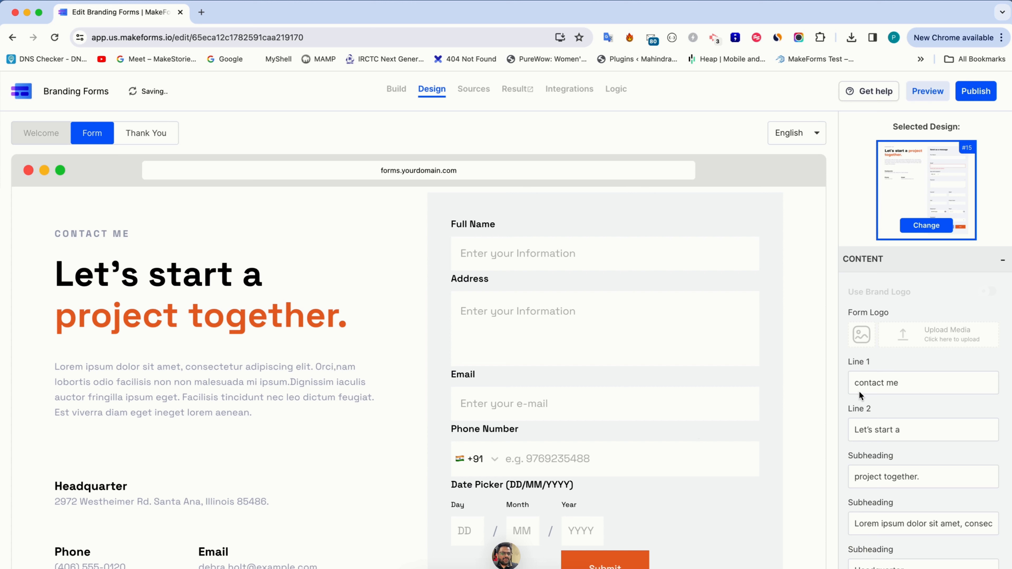
# Step: Set the Line 1 content text of the design to "Contact Us"
pyautogui.tripleClick(873, 384)
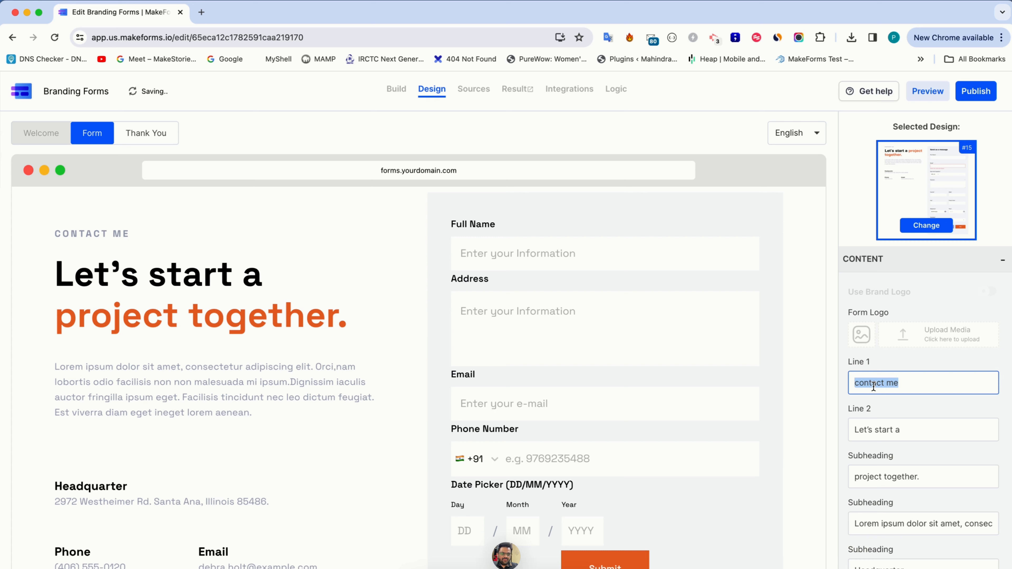
pyautogui.write('Con')
pyautogui.write('t Us')
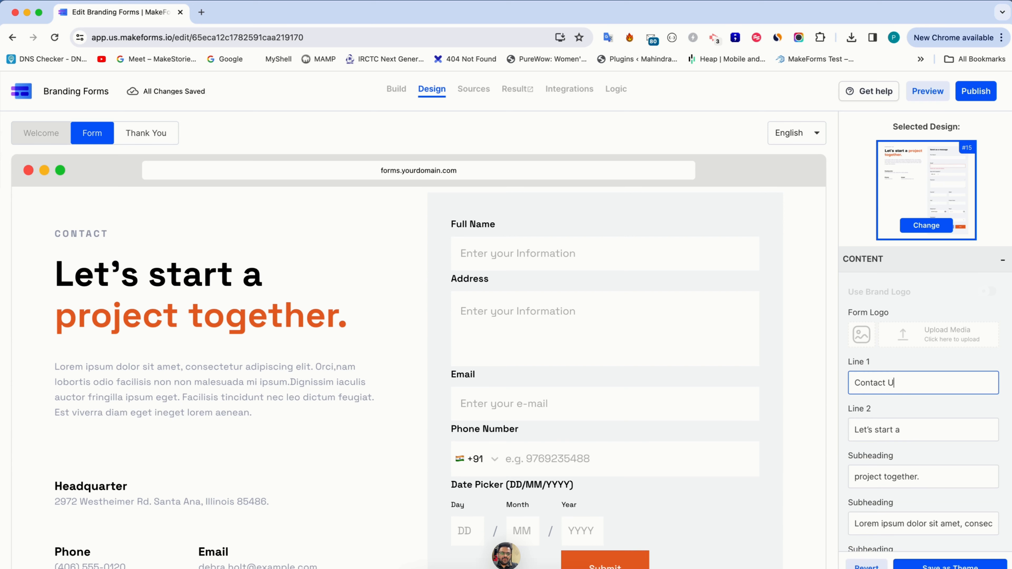
pyautogui.click(899, 435)
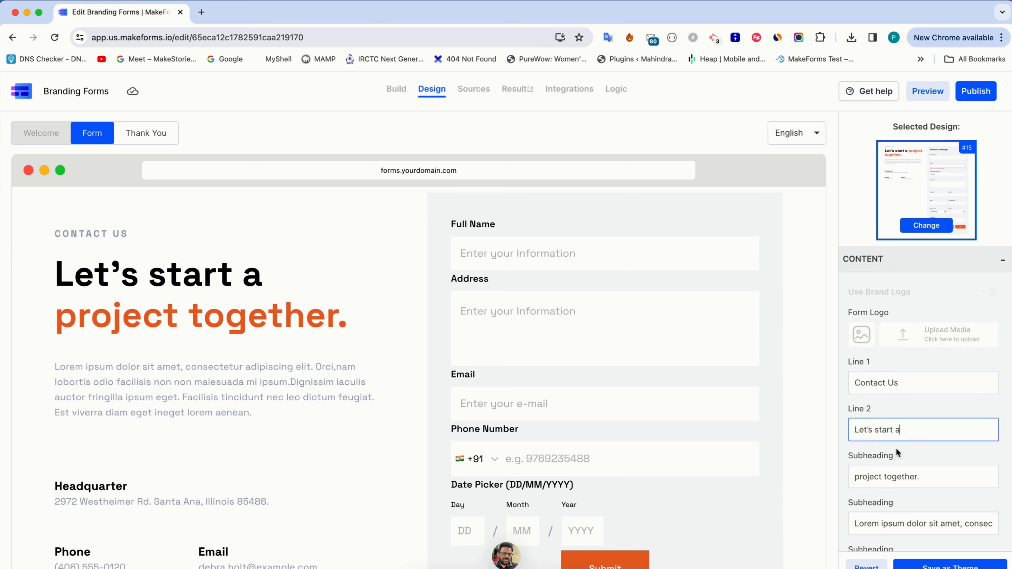
# Step: Clear the Lorem ipsum subheading text from the design's content
pyautogui.doubleClick(887, 476)
pyautogui.scroll(-1, 887, 493)
pyautogui.tripleClick(888, 483)
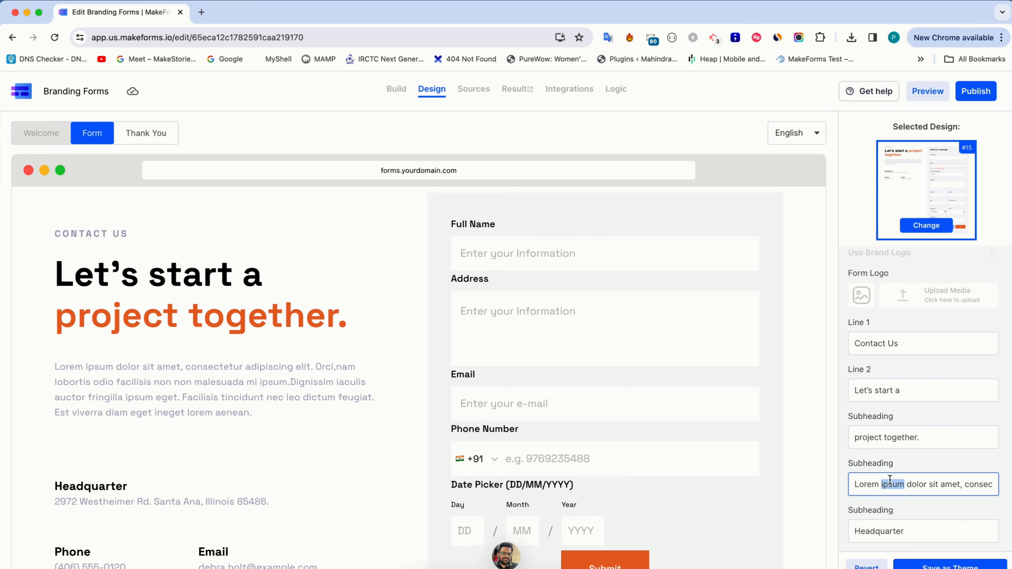
pyautogui.press('BackSpace')
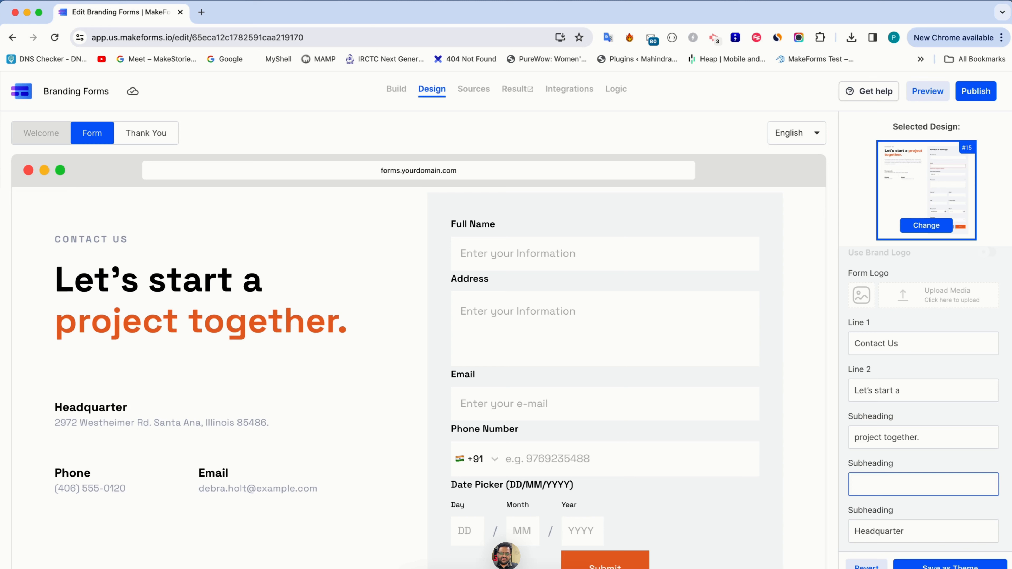
# Step: Review the remaining content fields and examine the design's colour settings from the custom palette to the error colour
pyautogui.scroll(-3, 893, 494)
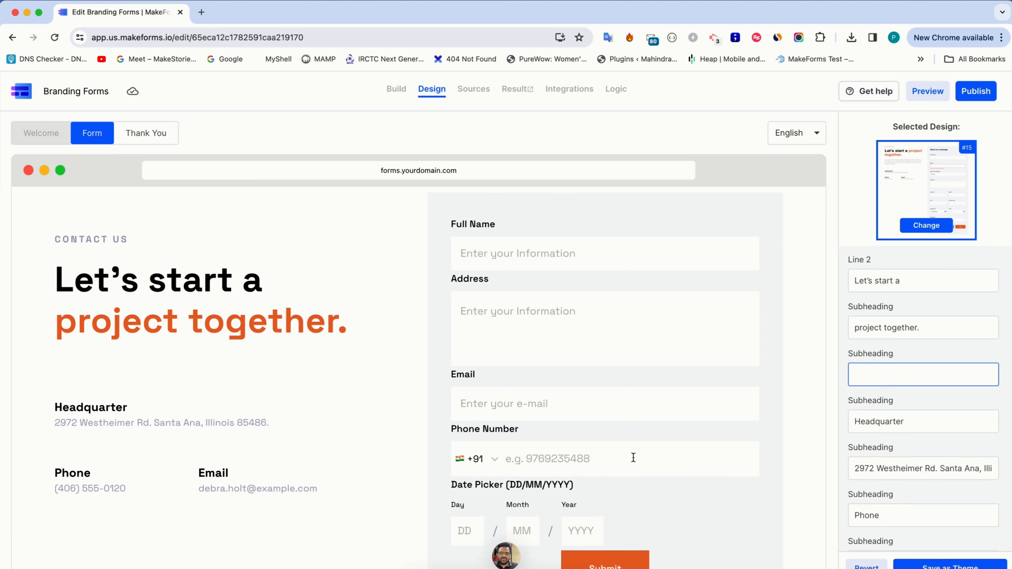
pyautogui.scroll(-4, 883, 431)
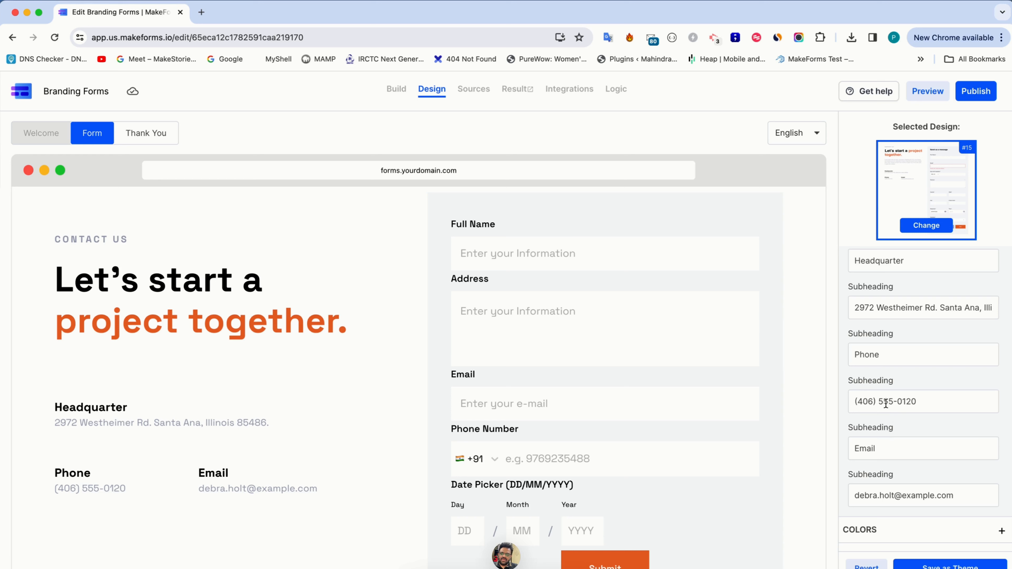
pyautogui.scroll(-1, 886, 403)
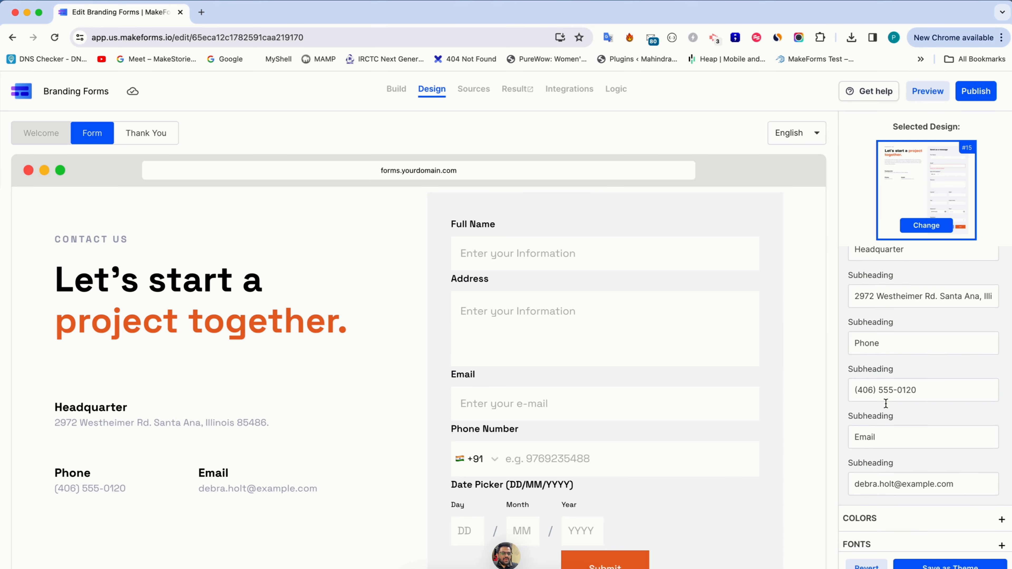
pyautogui.click(898, 518)
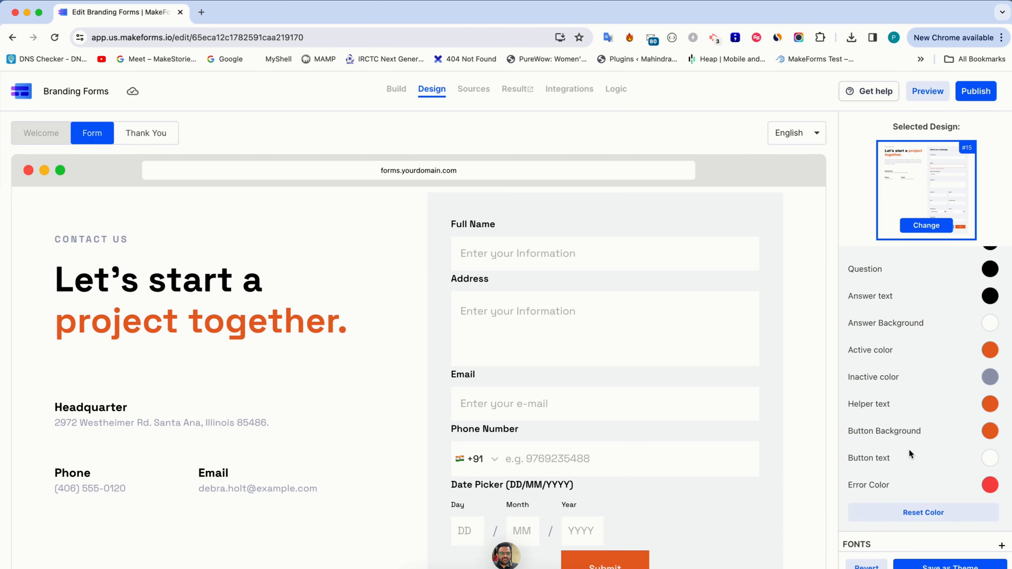
pyautogui.scroll(4, 923, 379)
pyautogui.scroll(-1, 924, 380)
pyautogui.scroll(-2, 923, 379)
pyautogui.scroll(5, 924, 379)
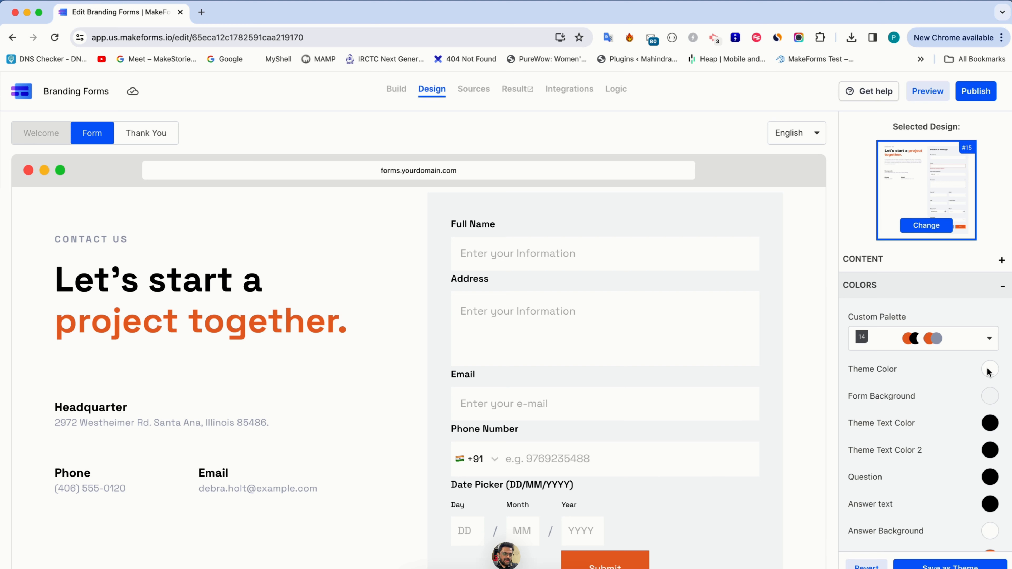
pyautogui.scroll(-3, 990, 442)
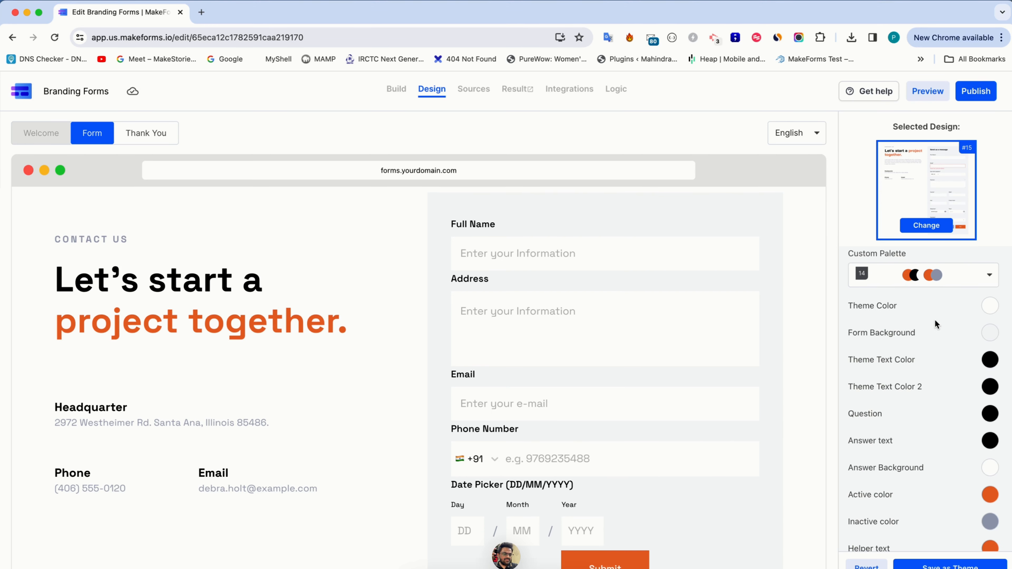
# Step: Set the Form Background colour to #FAFAFA
pyautogui.click(991, 333)
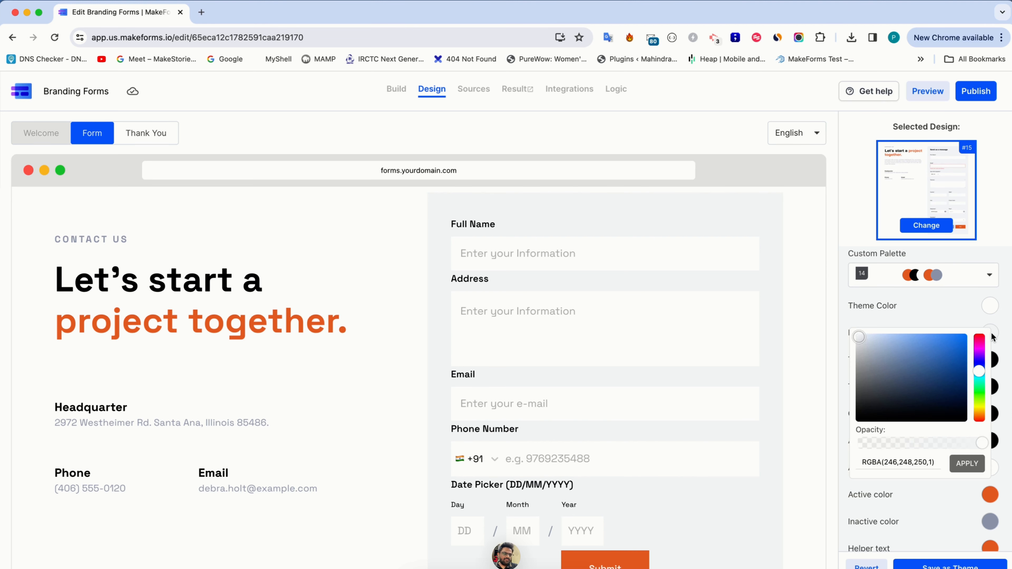
pyautogui.moveTo(913, 396); pyautogui.dragTo(856, 346)
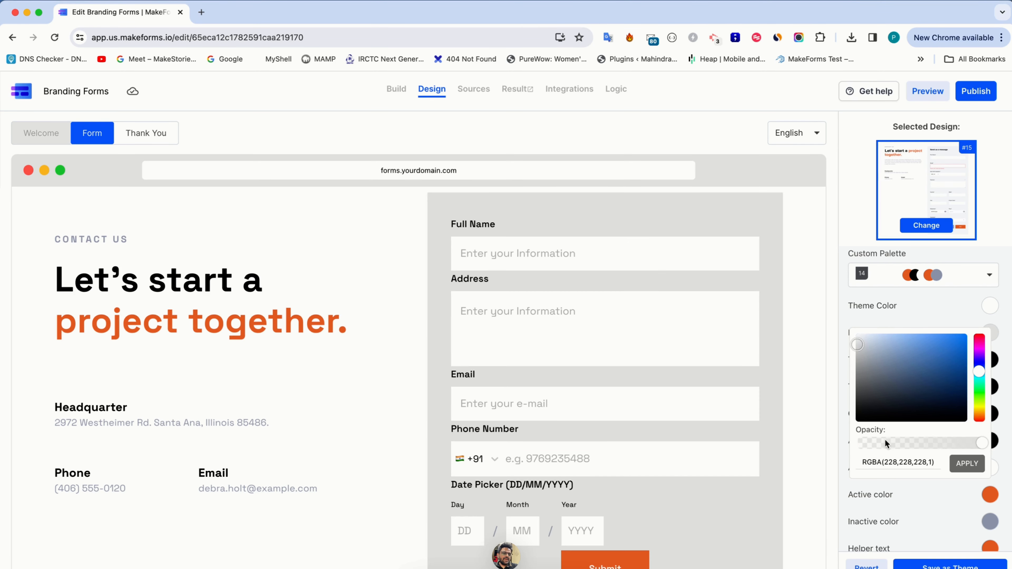
pyautogui.tripleClick(896, 461)
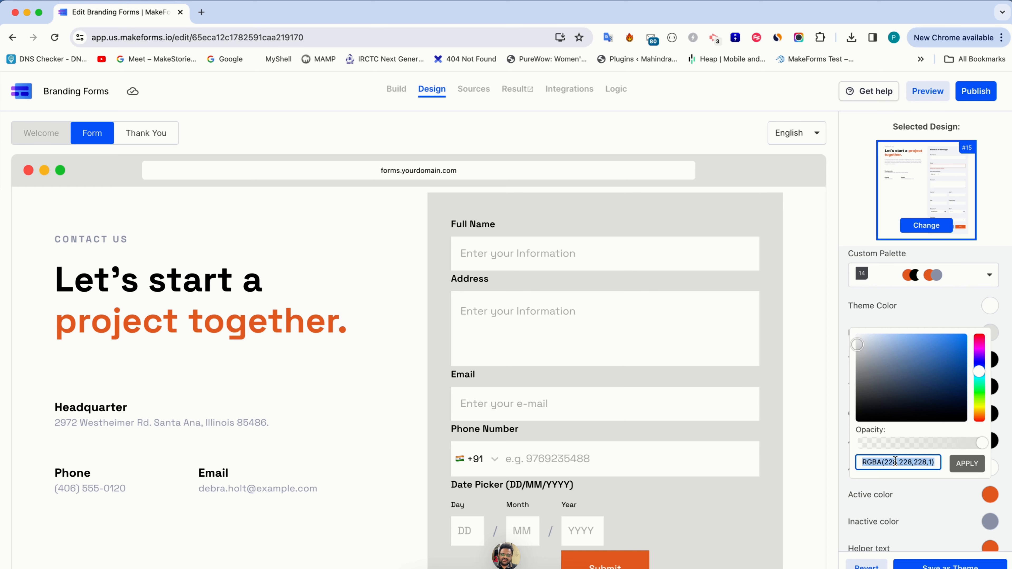
pyautogui.write('#FAFA')
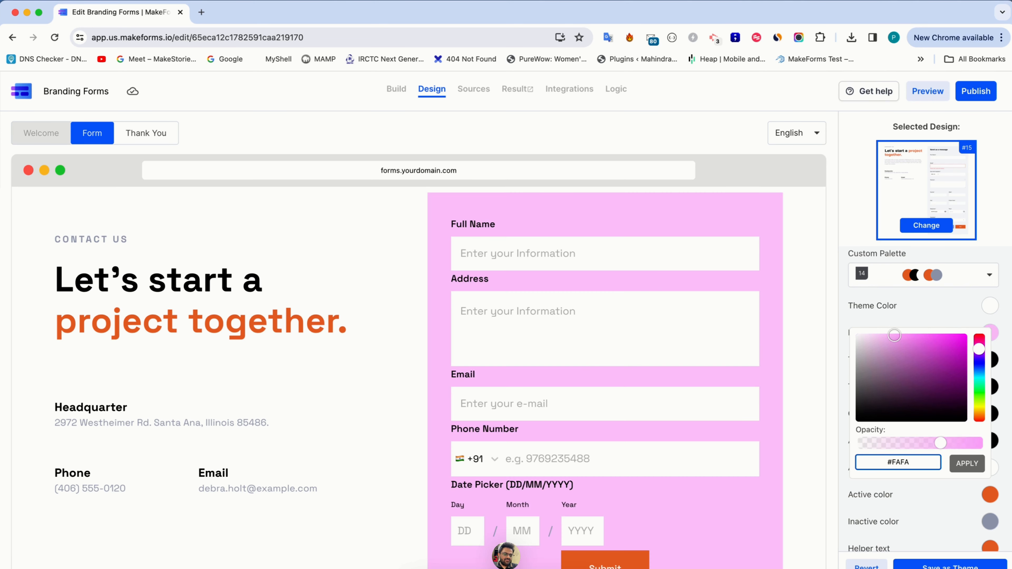
pyautogui.write('FA')
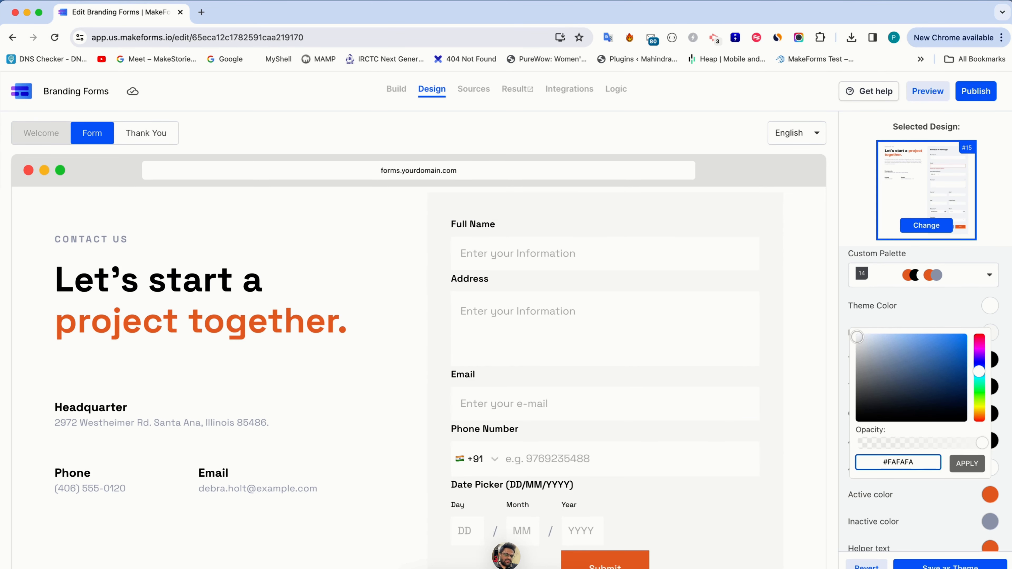
pyautogui.click(884, 313)
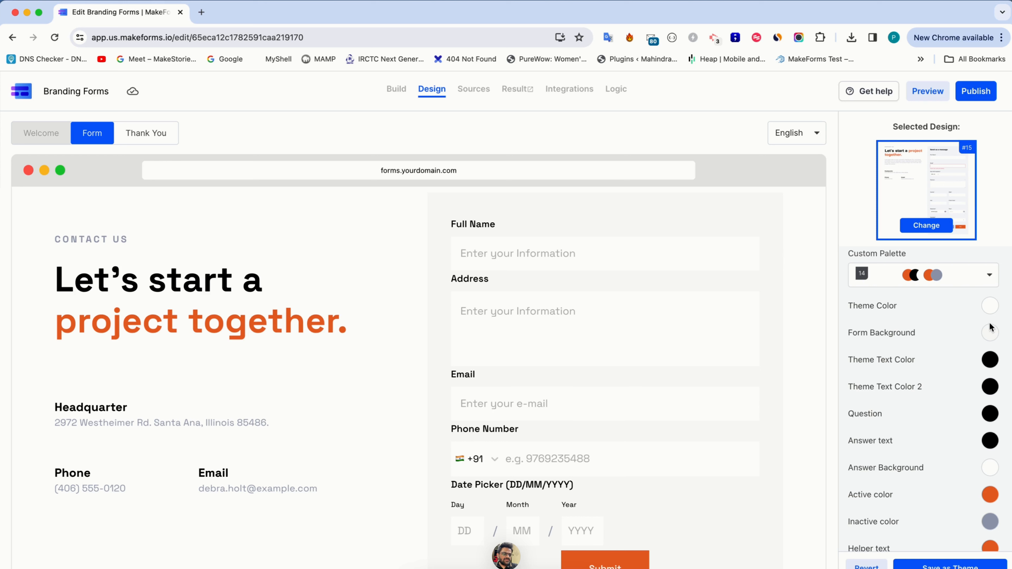
pyautogui.click(990, 332)
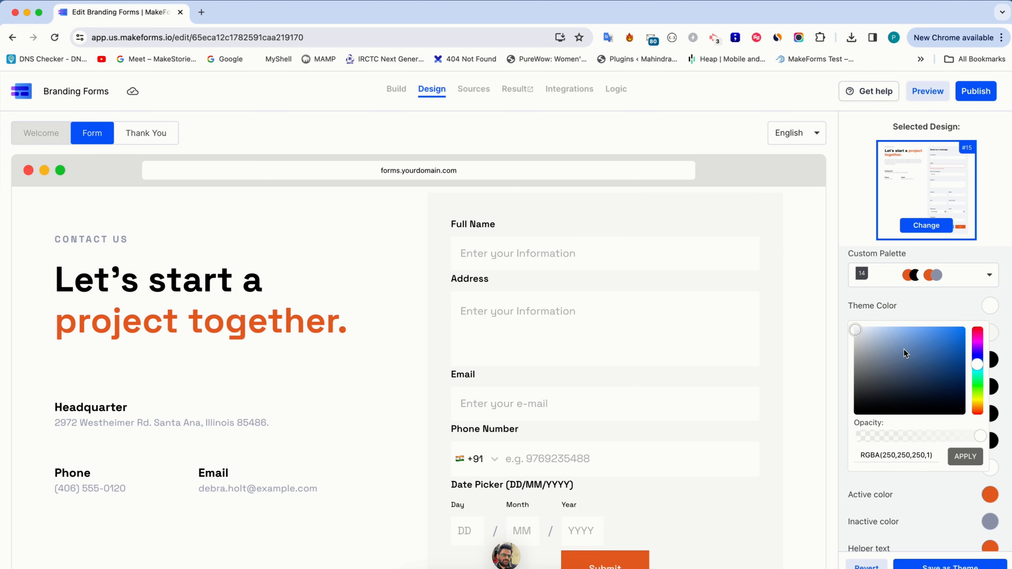
pyautogui.click(907, 317)
# Step: Try custom palette 13 and custom palette 10 on the form
pyautogui.click(912, 276)
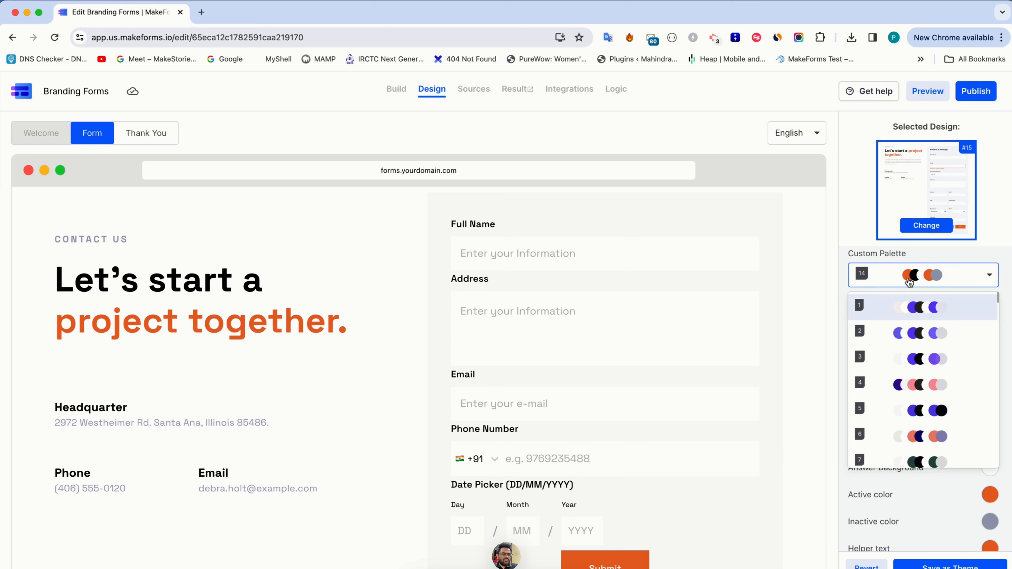
pyautogui.scroll(-5, 905, 413)
pyautogui.click(907, 403)
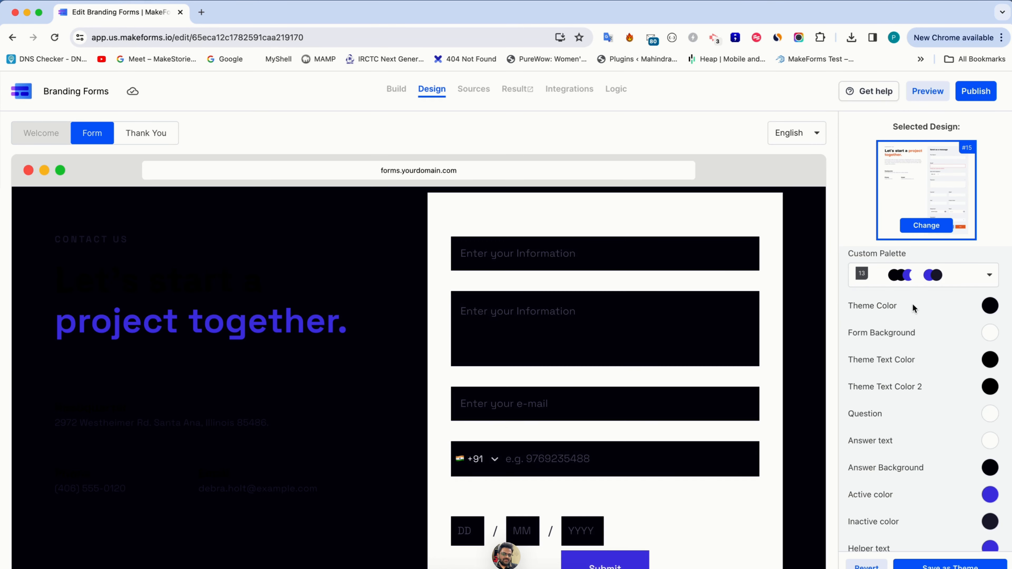
pyautogui.click(910, 276)
pyautogui.scroll(2, 910, 420)
pyautogui.click(906, 421)
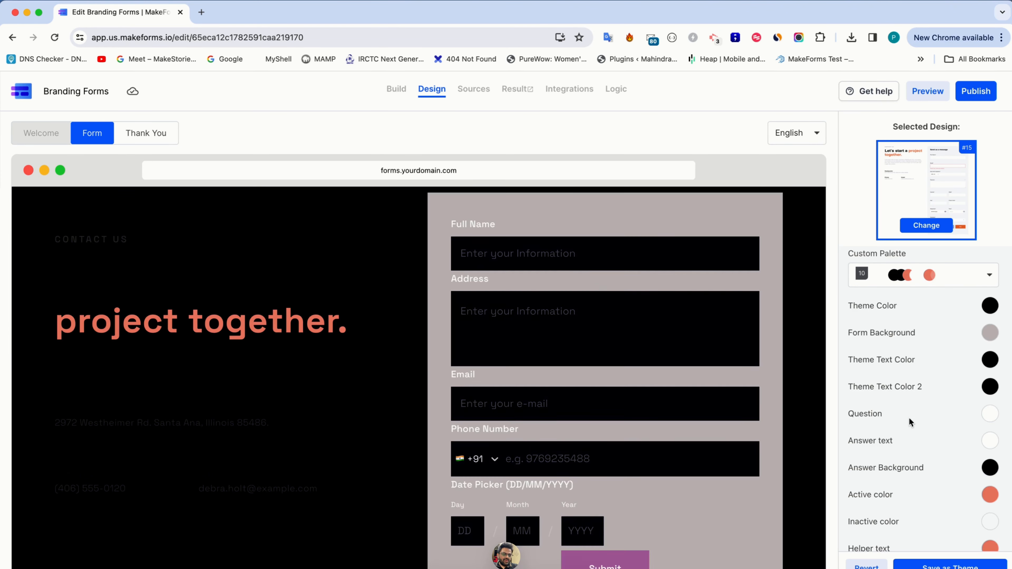
# Step: Try the dark blue custom palette 8 and the teal custom palette 37 on the form
pyautogui.click(923, 278)
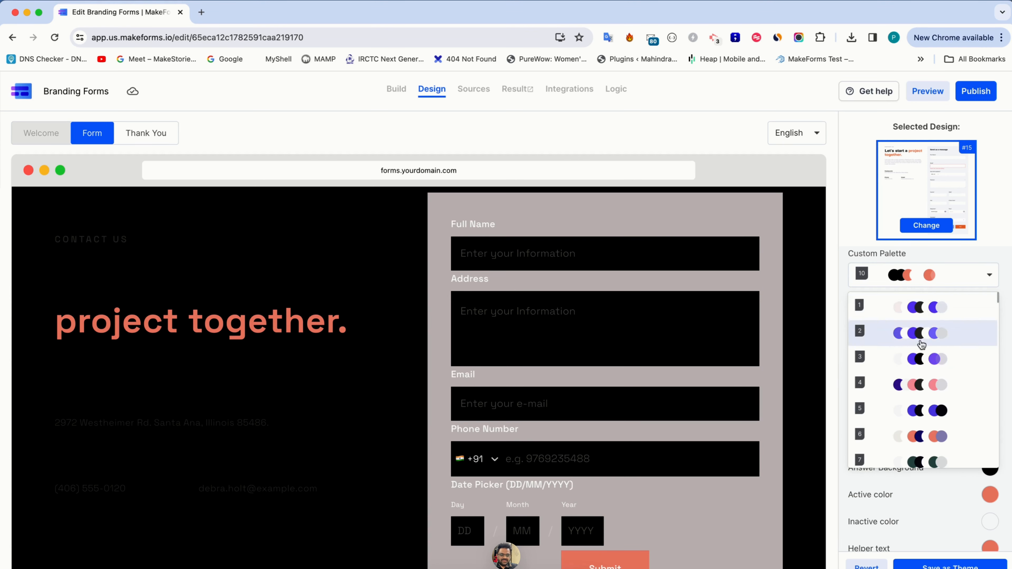
pyautogui.scroll(-3, 922, 344)
pyautogui.click(915, 385)
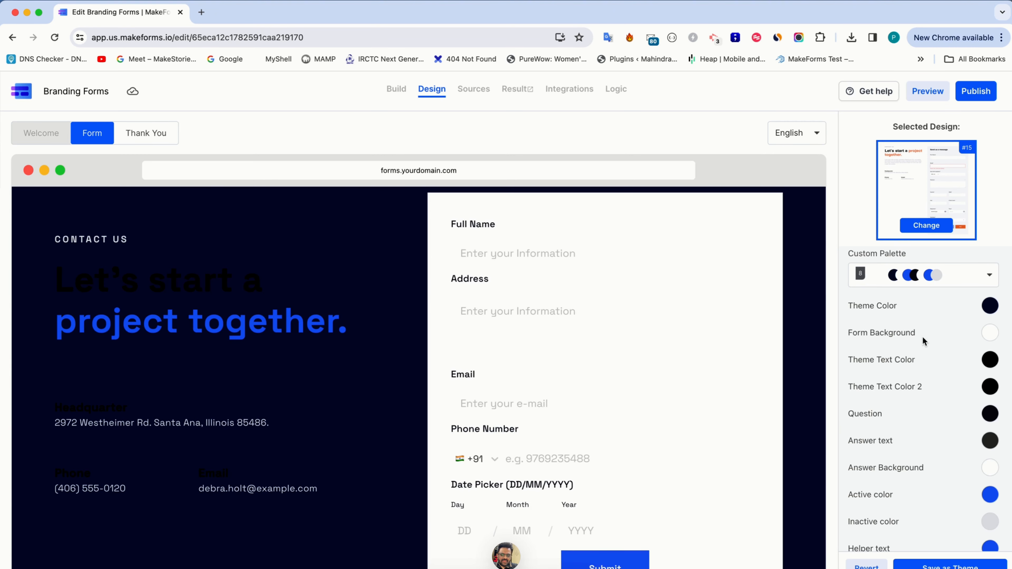
pyautogui.click(923, 276)
pyautogui.scroll(-10, 914, 396)
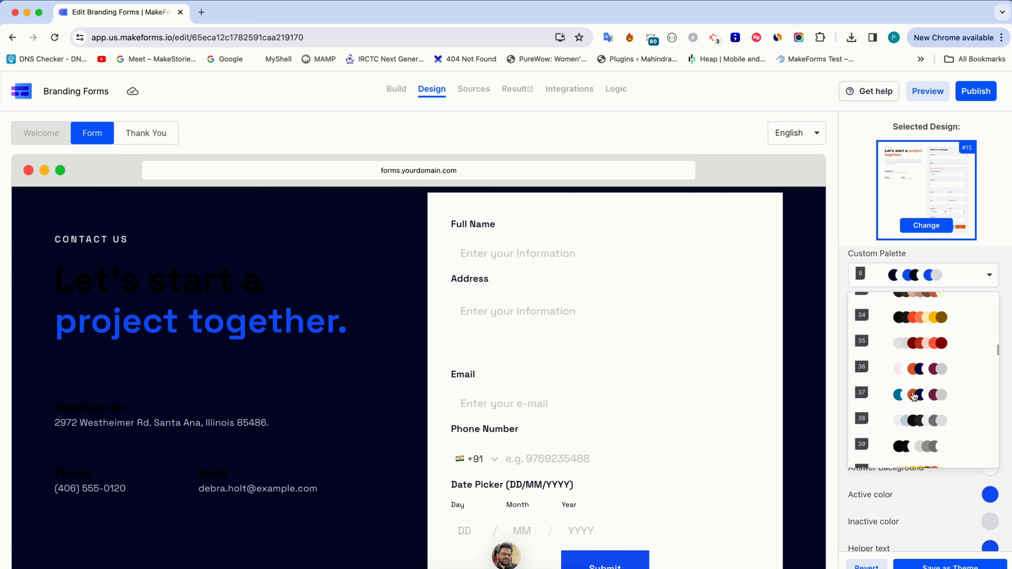
pyautogui.click(911, 330)
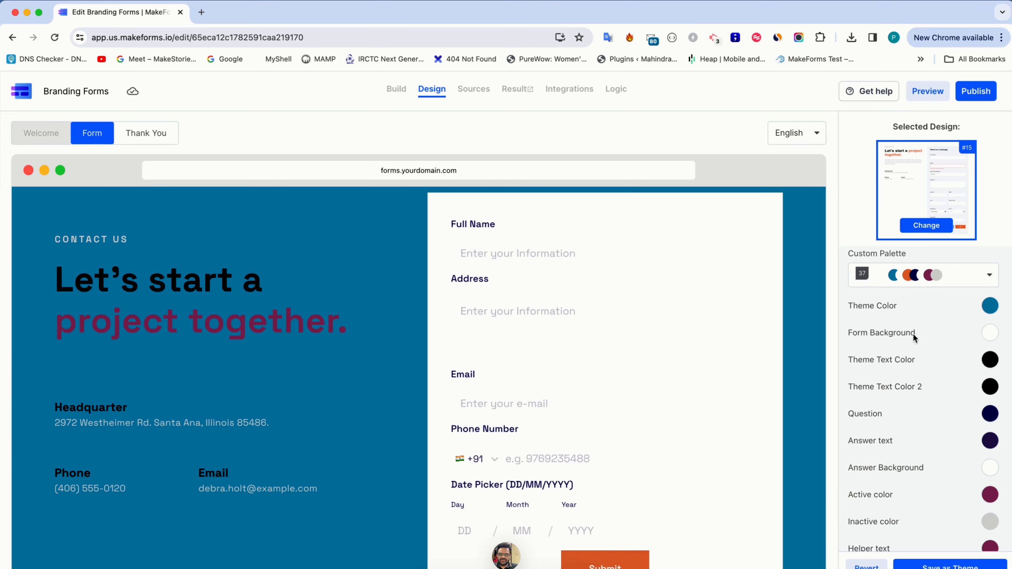
# Step: Apply custom palette 8 to the form and check the recoloured layout down to the submit button
pyautogui.click(916, 275)
pyautogui.scroll(-2, 924, 358)
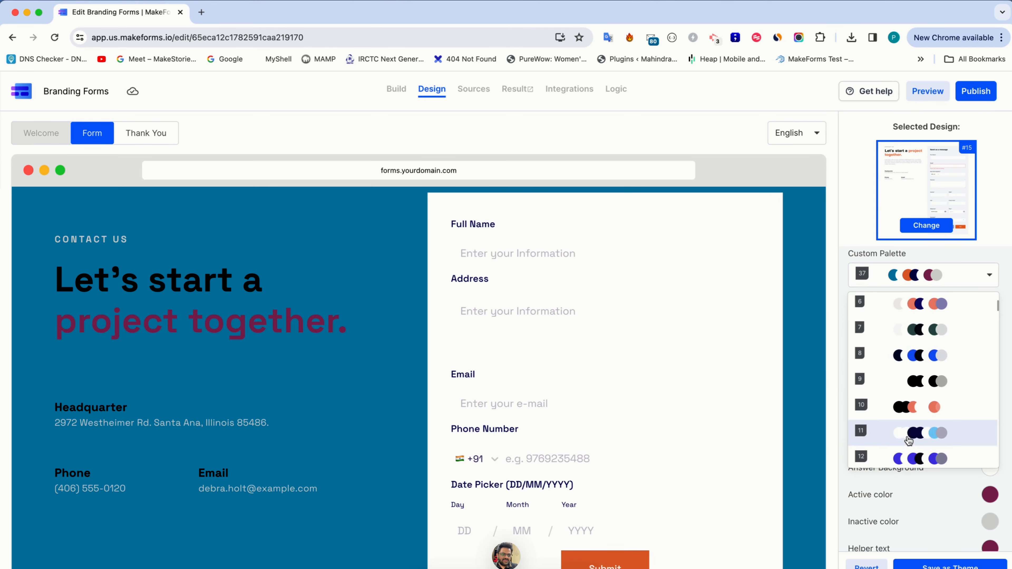
pyautogui.click(927, 361)
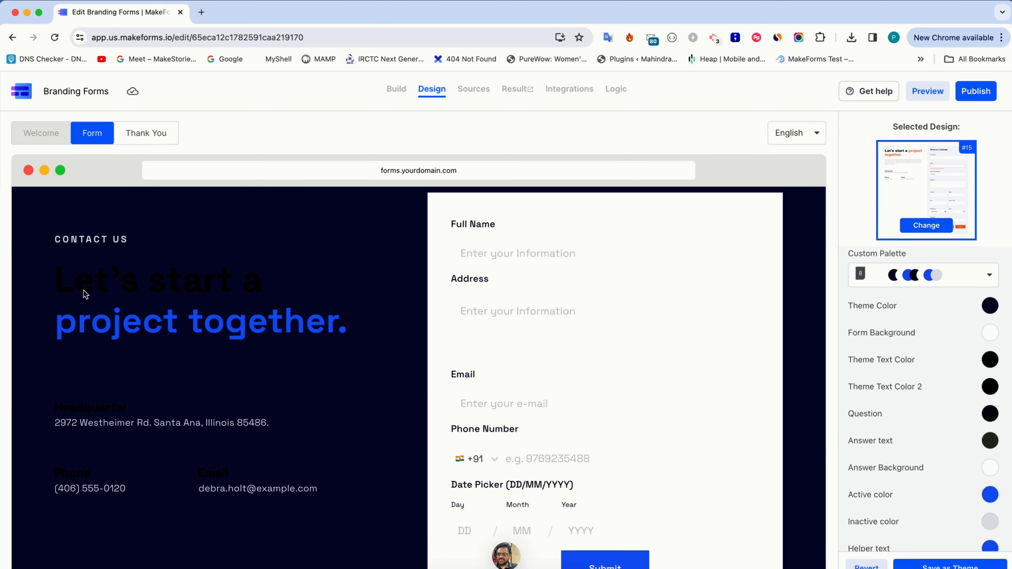
pyautogui.scroll(-3, 502, 335)
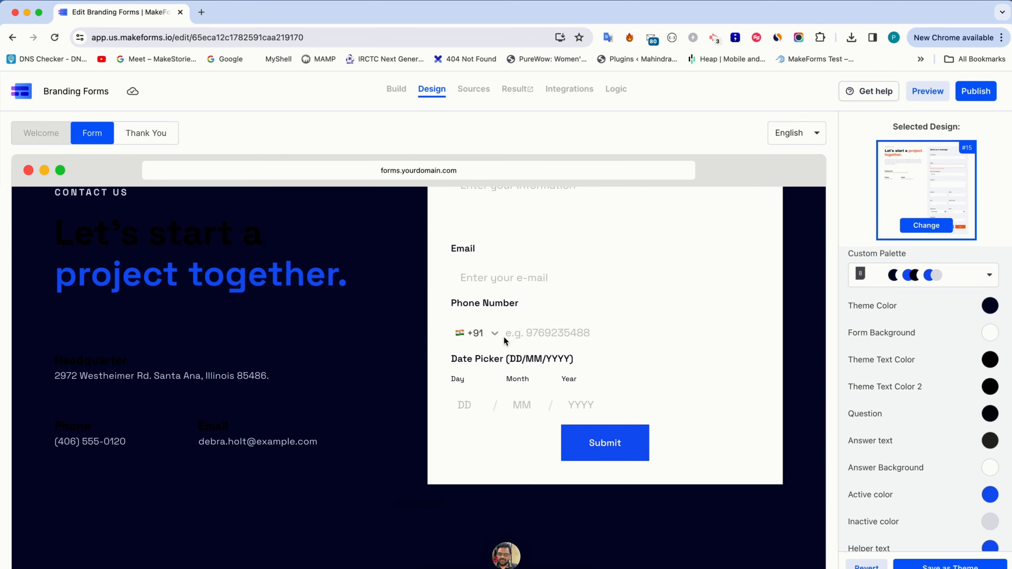
# Step: Darken the Theme Color to near-black, about RGBA(2,7,17,1)
pyautogui.scroll(3, 502, 336)
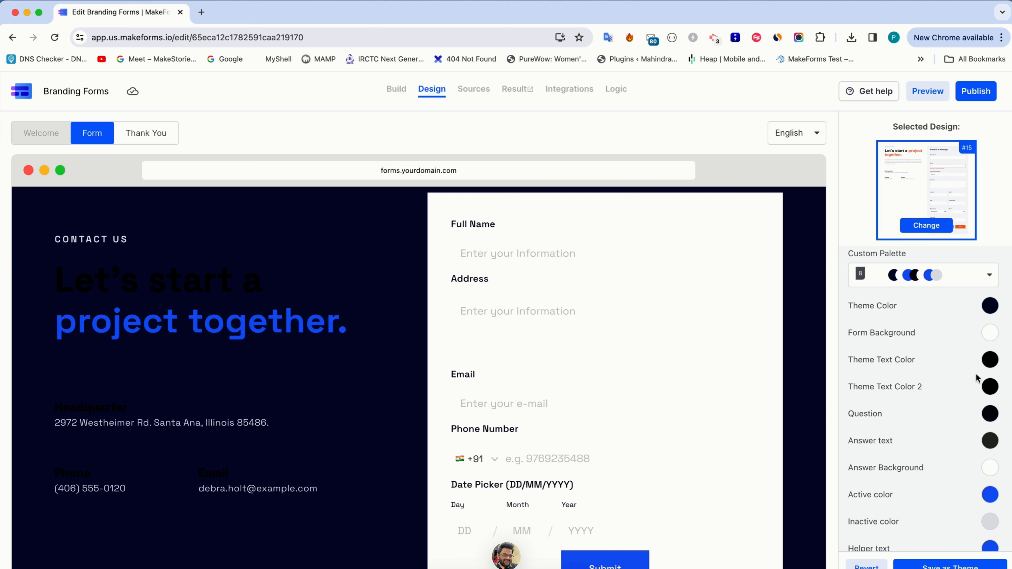
pyautogui.click(988, 307)
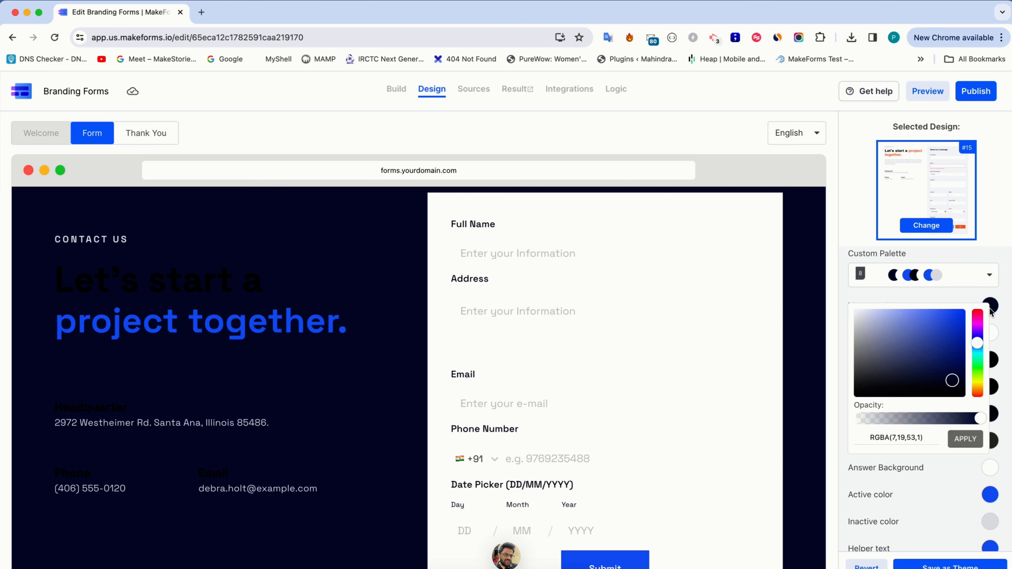
pyautogui.moveTo(943, 392); pyautogui.dragTo(954, 392)
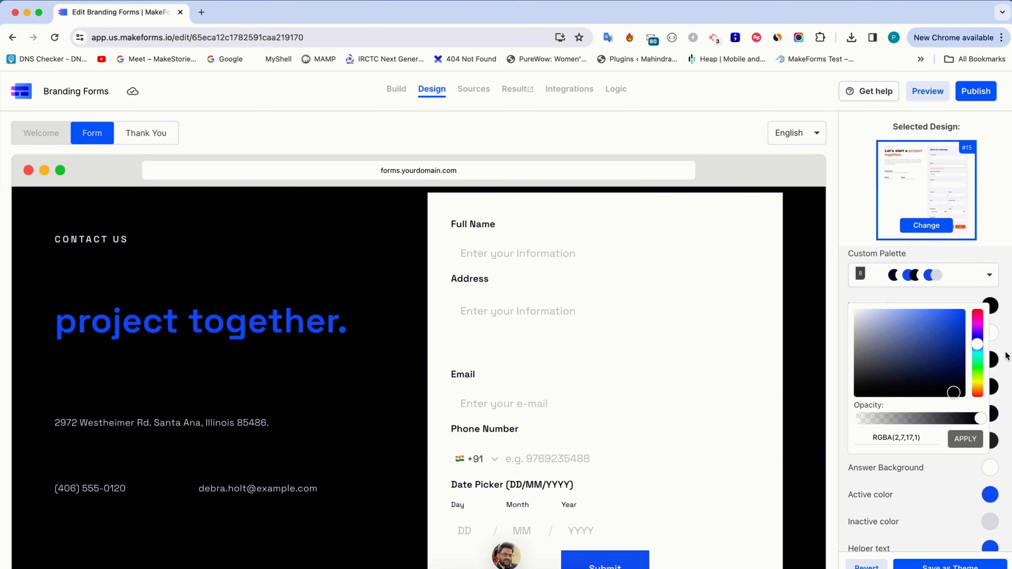
pyautogui.click(1003, 362)
# Step: Set the Theme Text Color to a very light blue, about RGBA(232,242,255,1)
pyautogui.click(990, 360)
pyautogui.moveTo(901, 369); pyautogui.dragTo(870, 360)
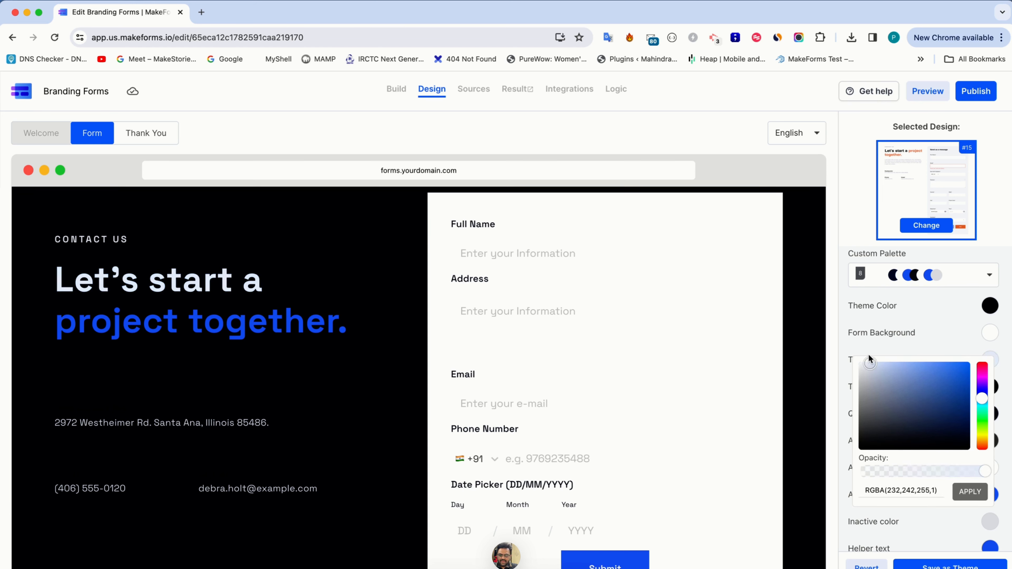
pyautogui.click(884, 323)
# Step: Set Theme Text Color 2 to a light grey, about RGBA(207,205,214,1), and check the form down to the submit button
pyautogui.click(990, 387)
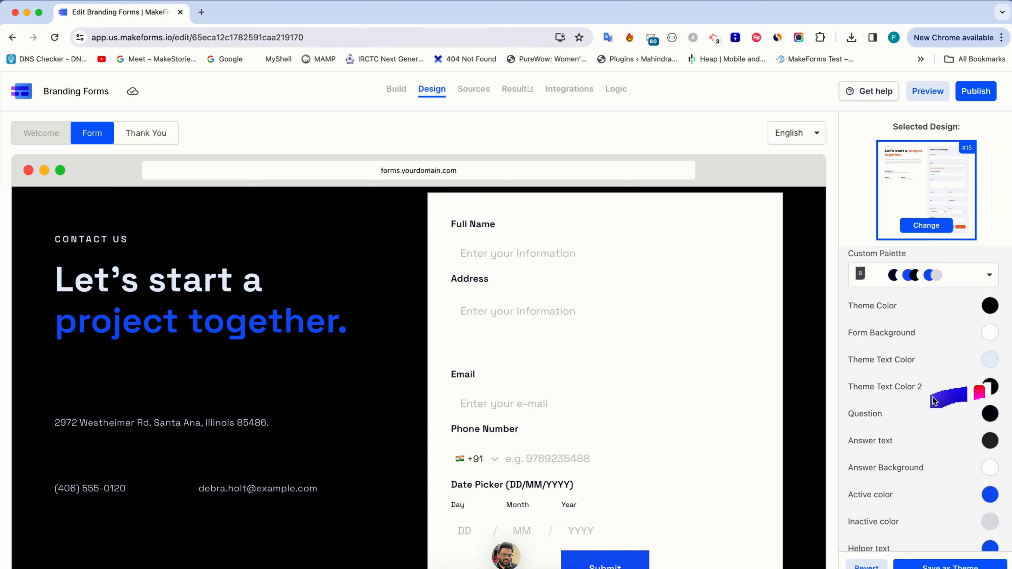
pyautogui.moveTo(932, 399); pyautogui.dragTo(861, 400)
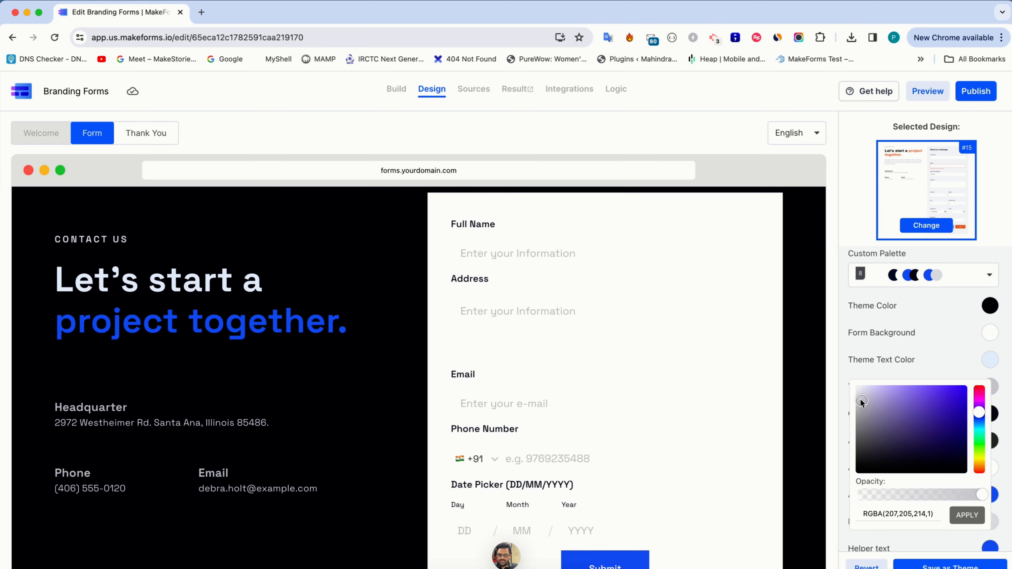
pyautogui.click(880, 360)
pyautogui.scroll(-3, 548, 445)
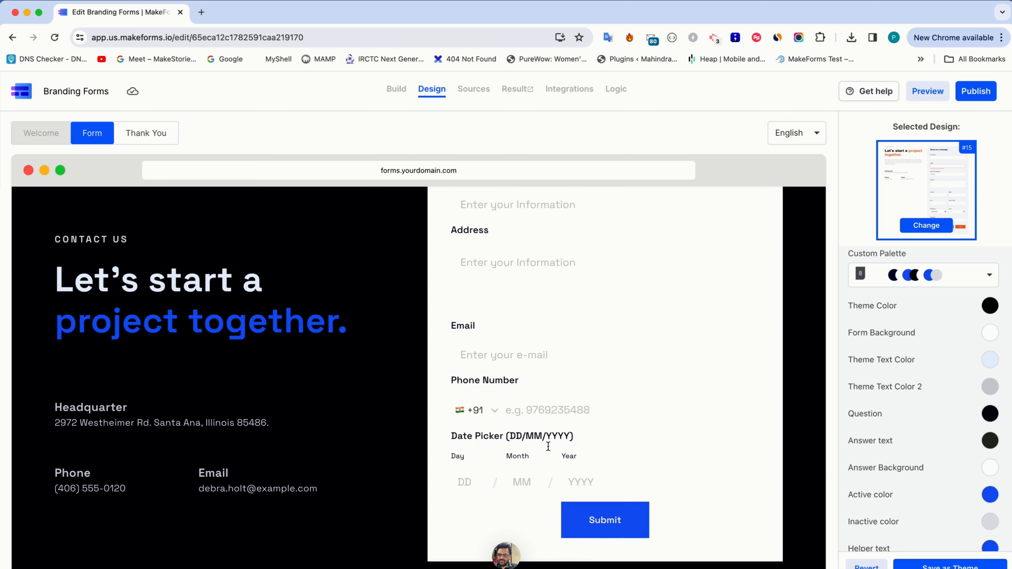
pyautogui.scroll(3, 548, 446)
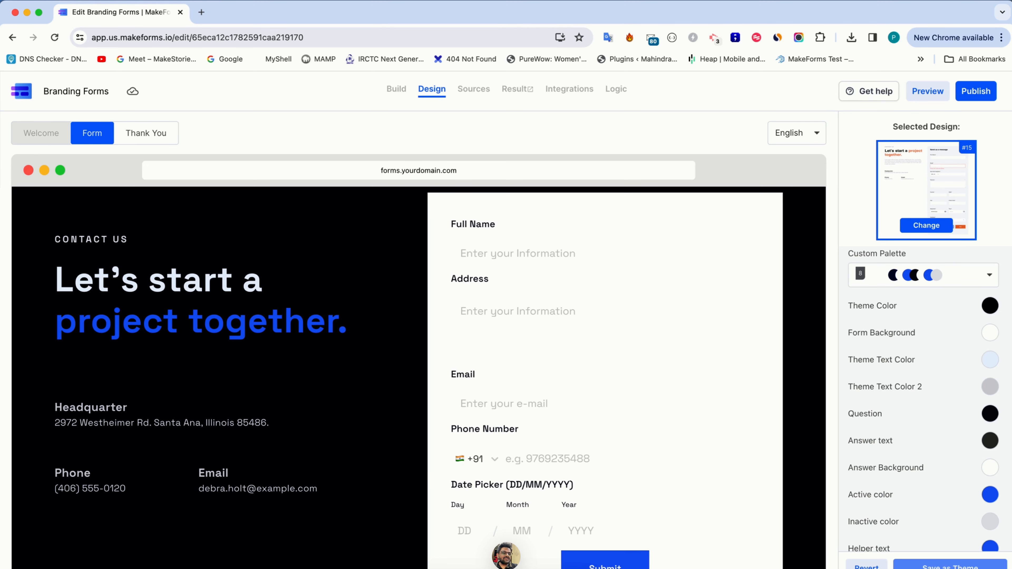
# Step: Save the customized design as a theme and check it among the saved personal themes
pyautogui.click(950, 566)
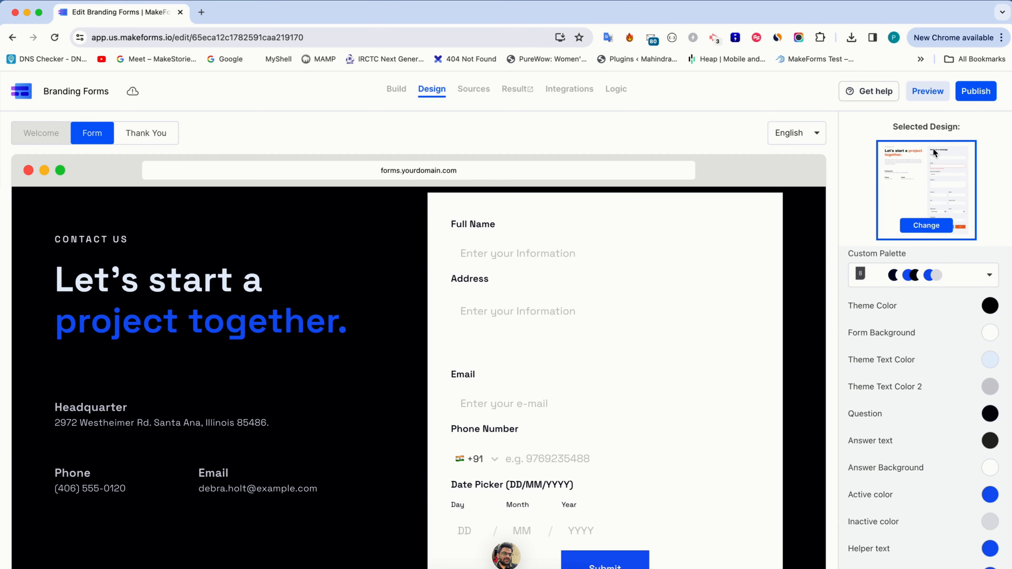
pyautogui.click(926, 226)
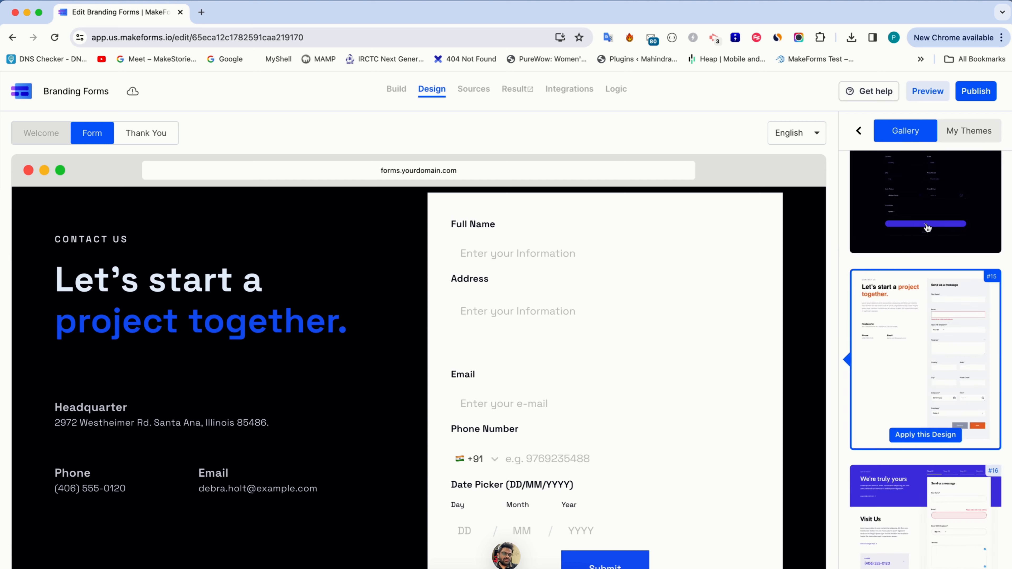
pyautogui.click(960, 135)
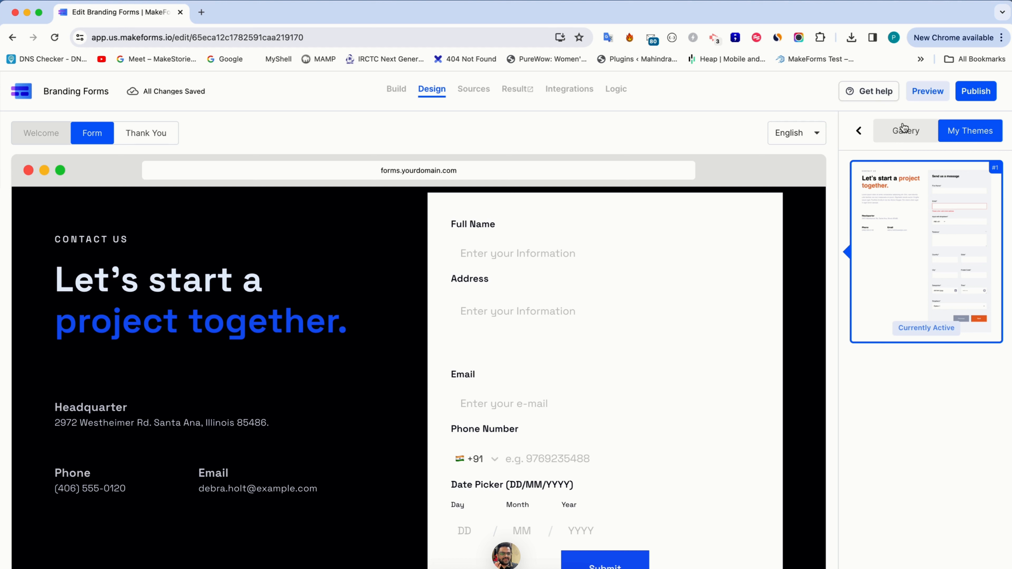
pyautogui.click(860, 131)
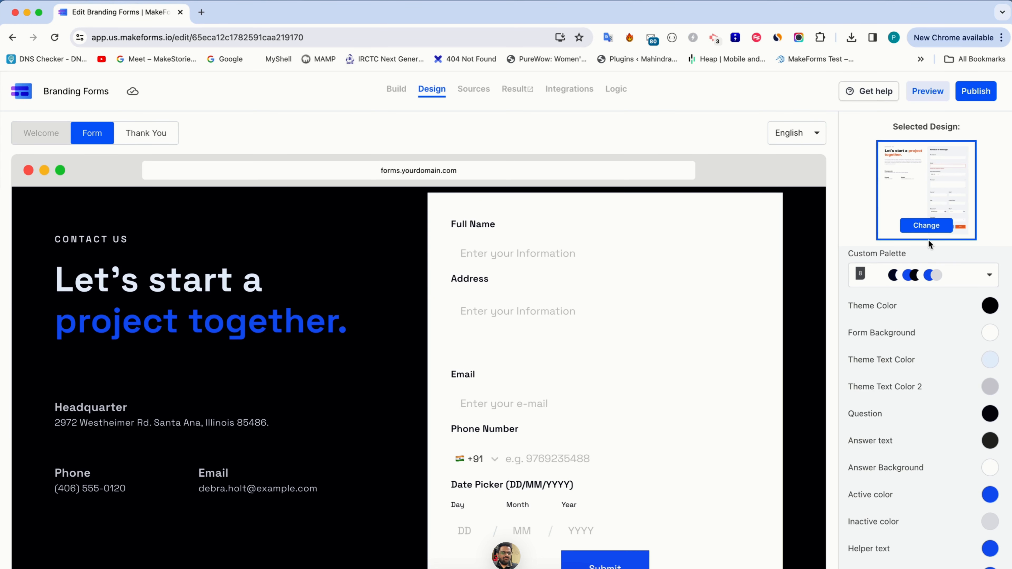
# Step: Browse the gallery designs from #1 down to #21 to compare the available form layouts
pyautogui.click(926, 226)
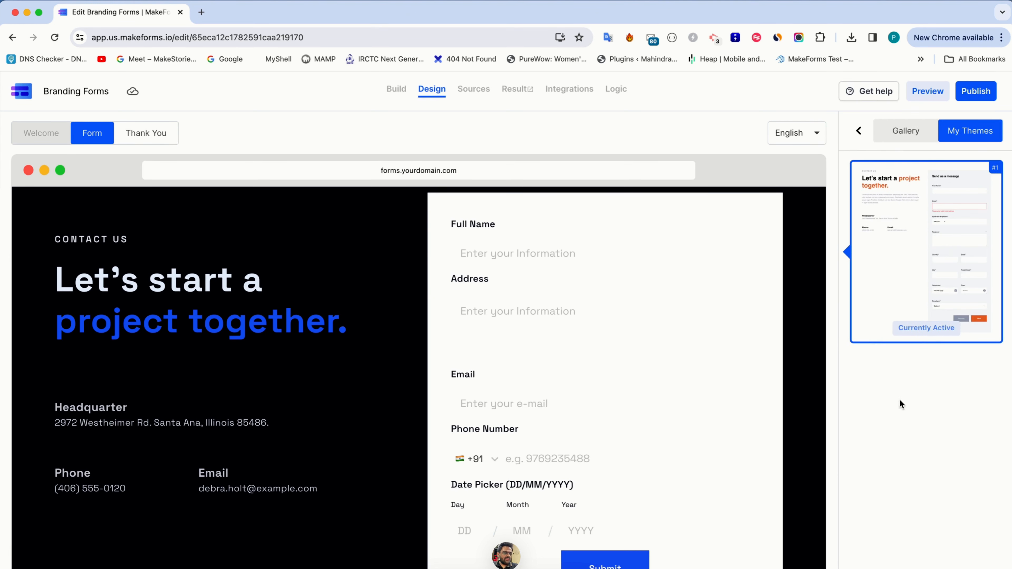
pyautogui.click(904, 136)
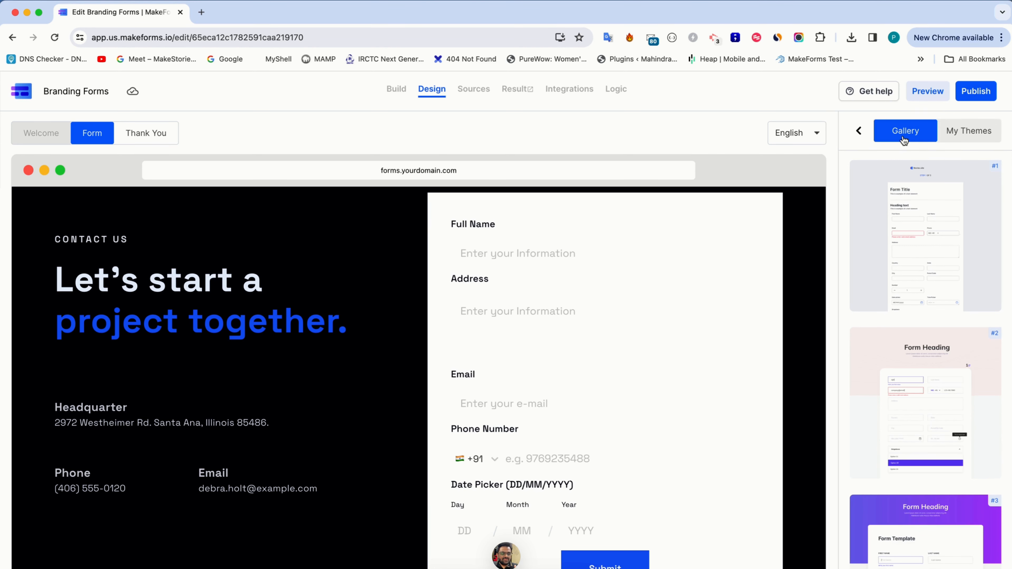
pyautogui.scroll(-15, 972, 444)
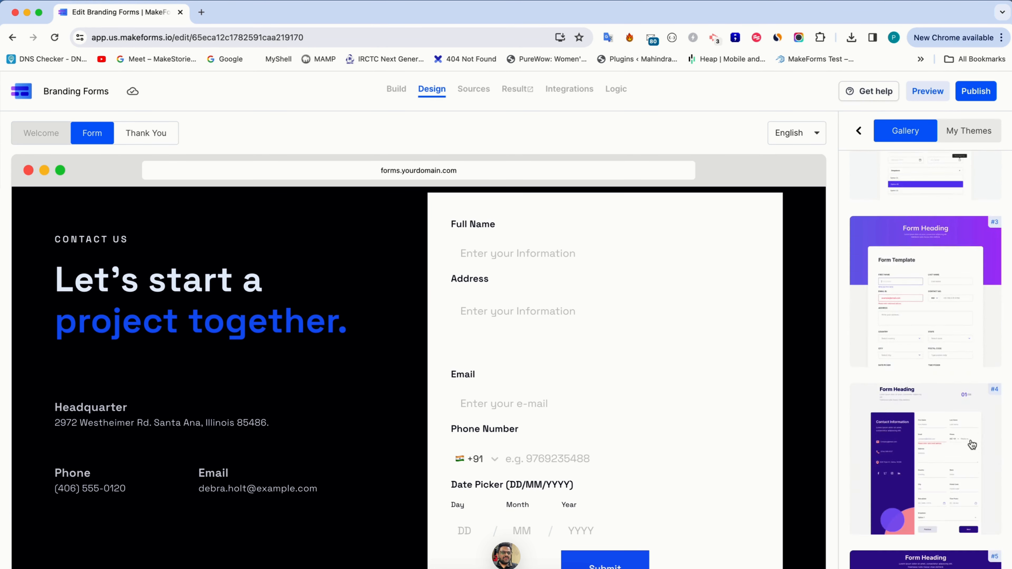
pyautogui.scroll(-10, 972, 444)
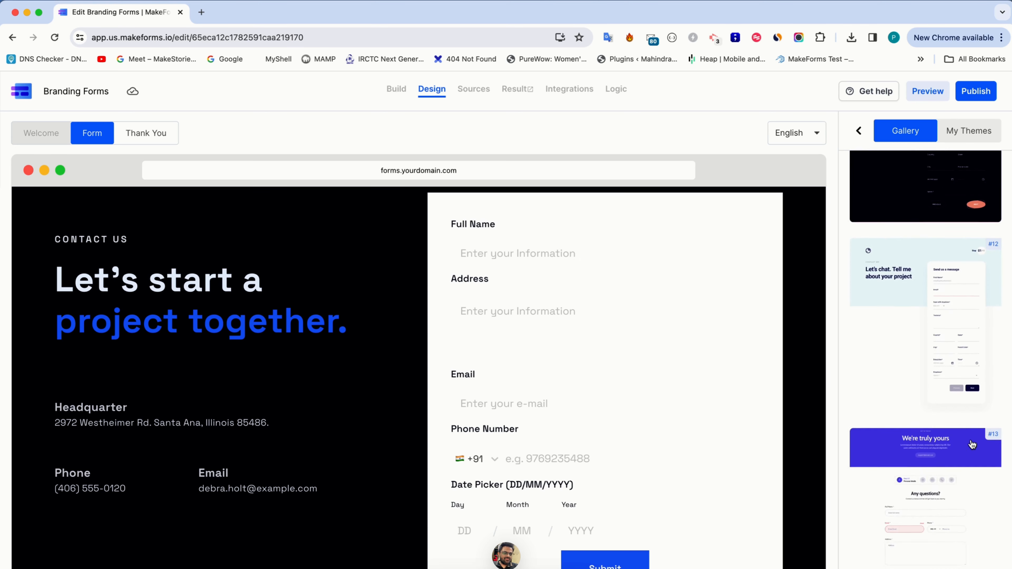
pyautogui.scroll(-10, 972, 444)
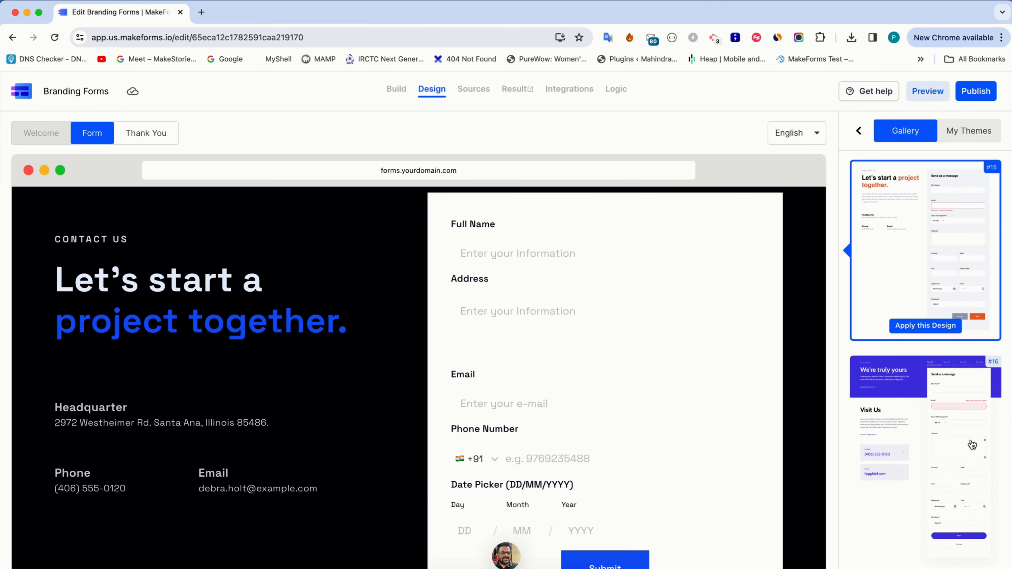
pyautogui.scroll(-5, 972, 443)
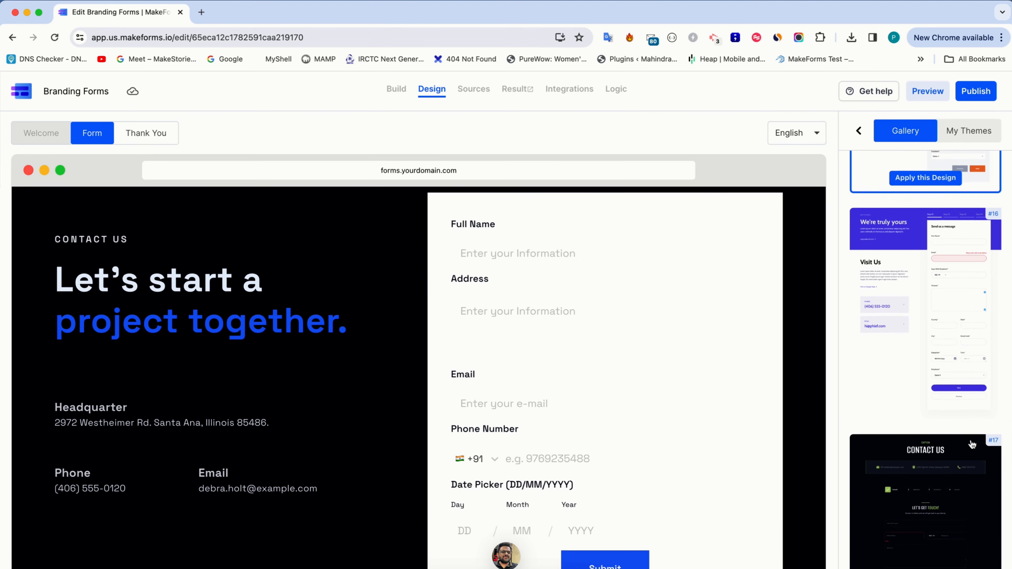
pyautogui.scroll(-10, 973, 444)
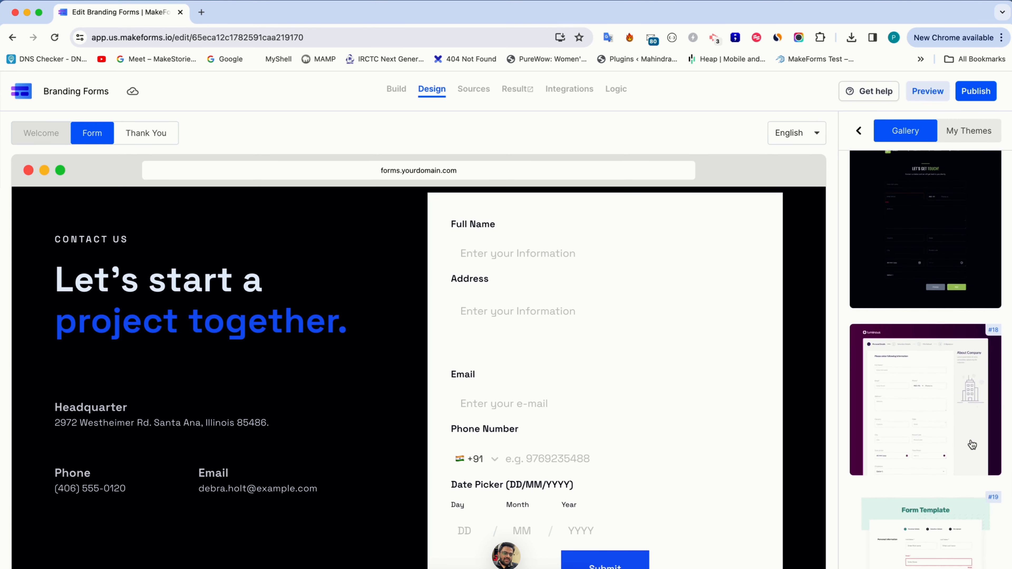
pyautogui.scroll(-5, 972, 444)
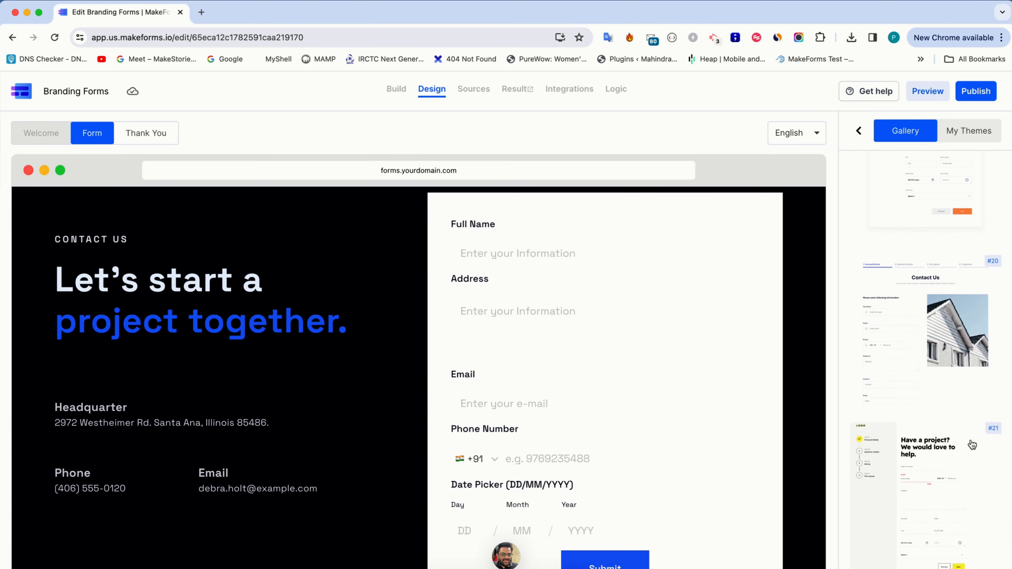